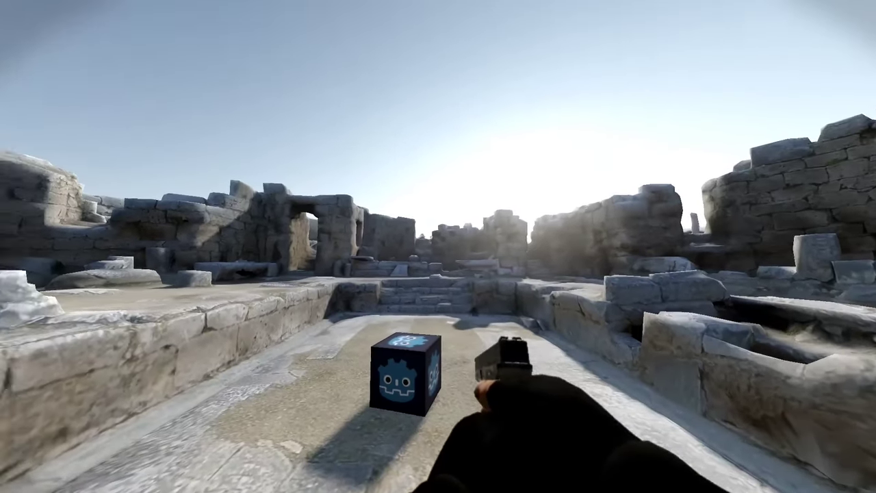
key(w)
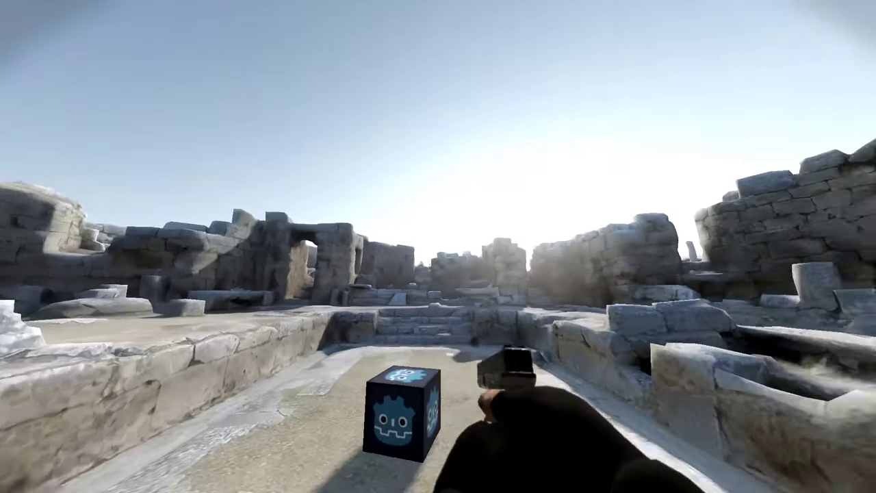
key(w)
key(w)
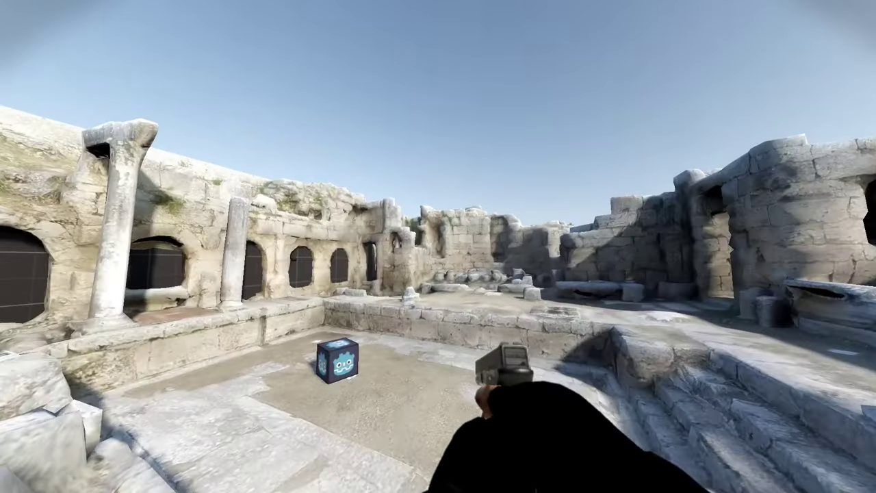
key(s)
key(w)
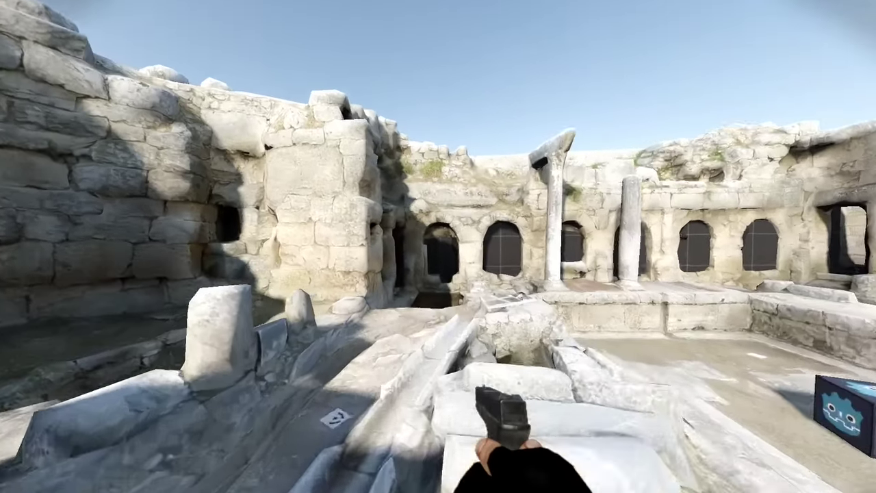
key(w)
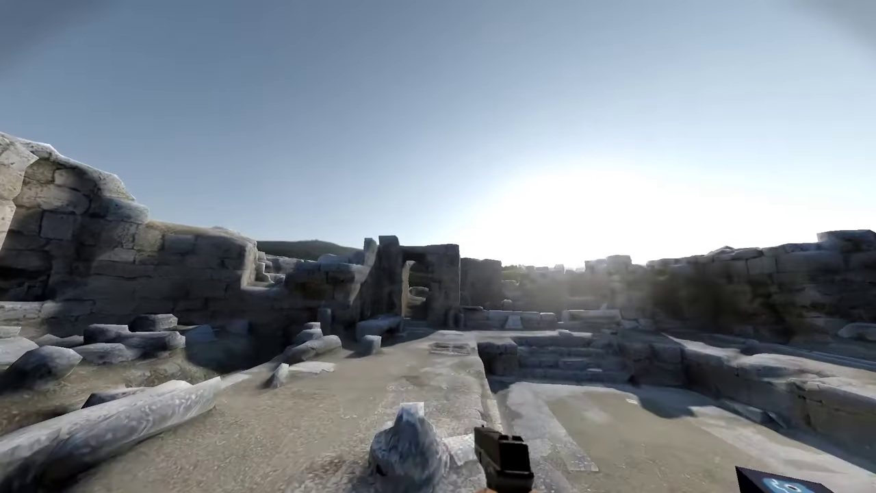
key(w)
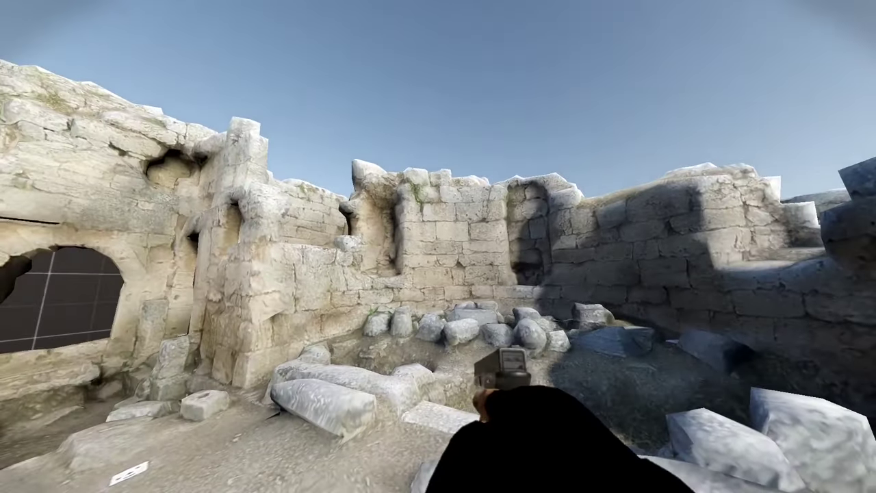
key(s)
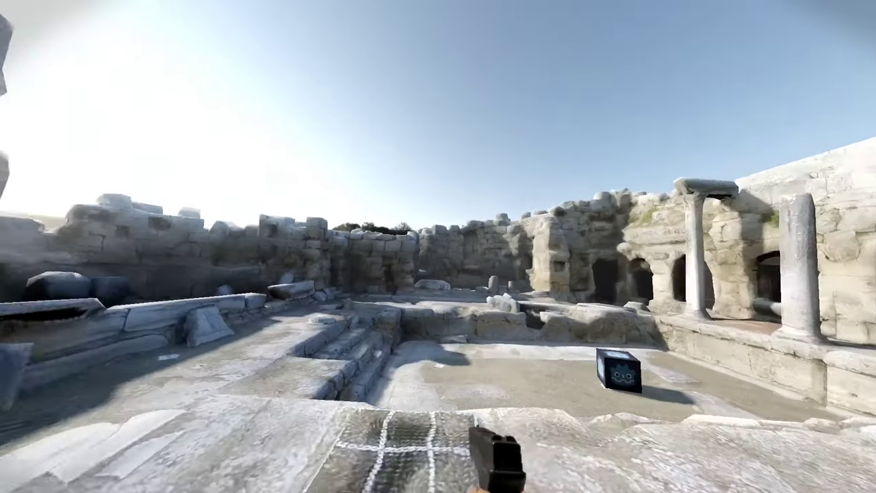
key(w)
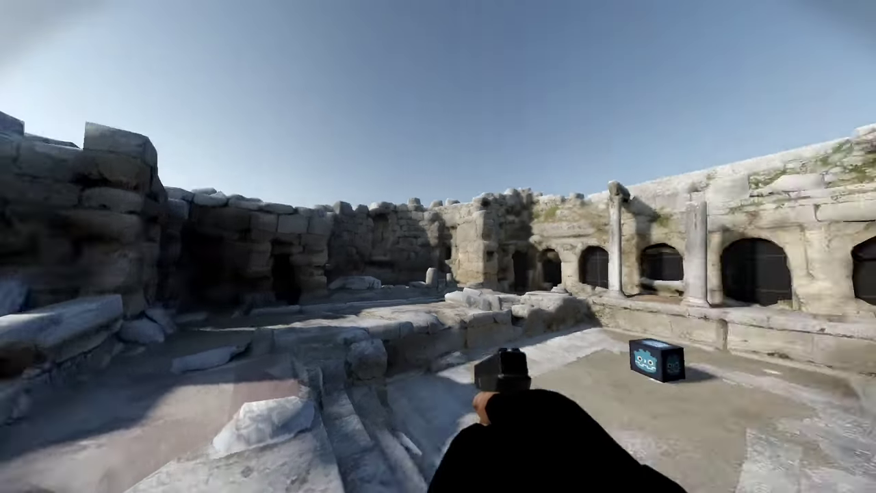
key(s)
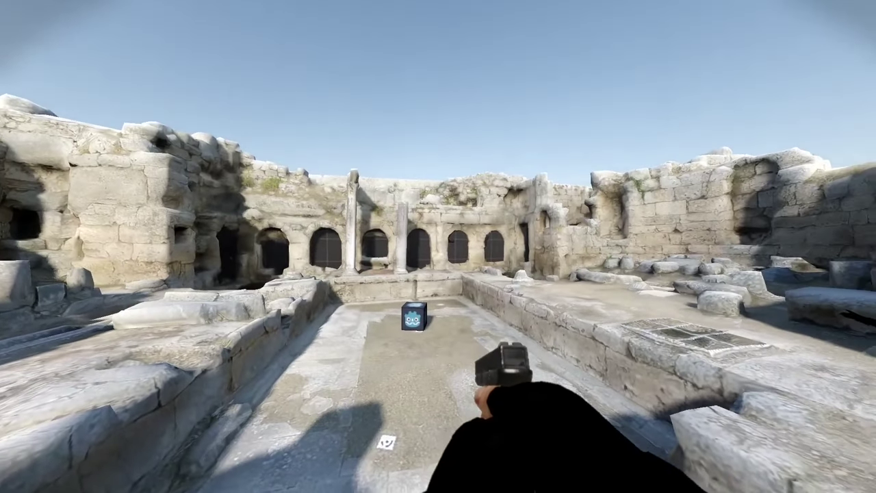
key(w)
key(space)
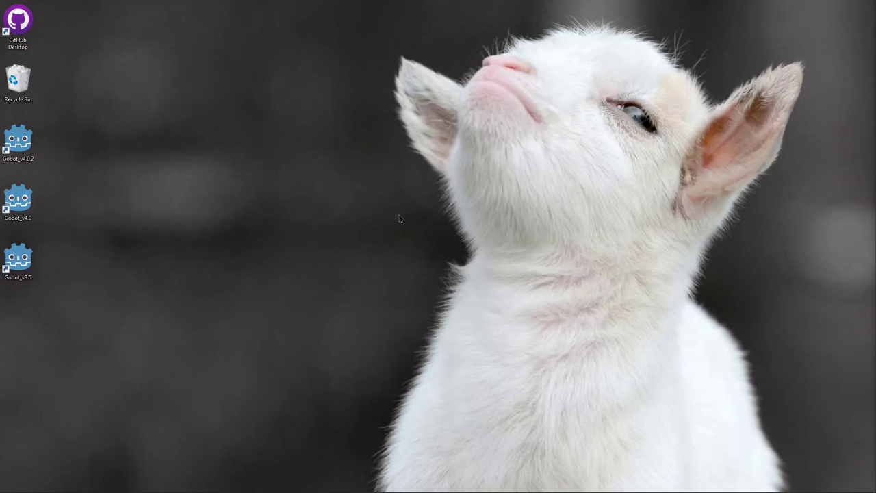
Switch to the Sketchfab newsfeed in Chrome and maximize the browser window.
mouse_move(137, 491)
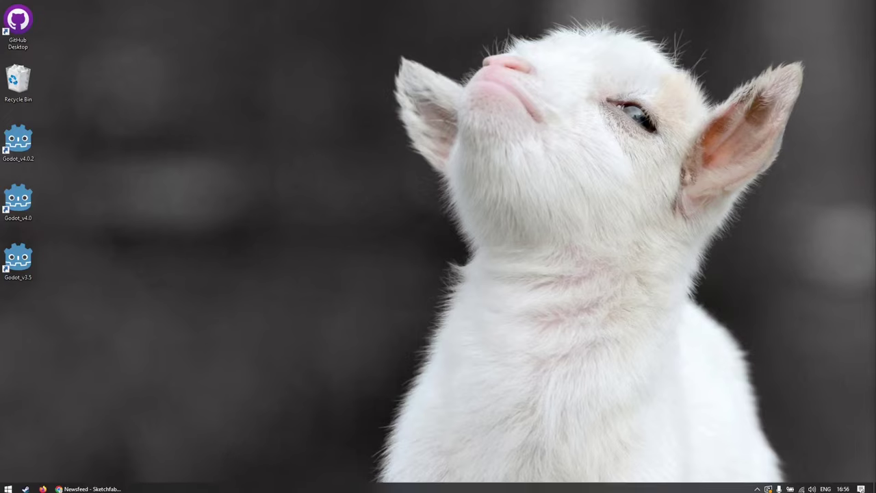
click(88, 485)
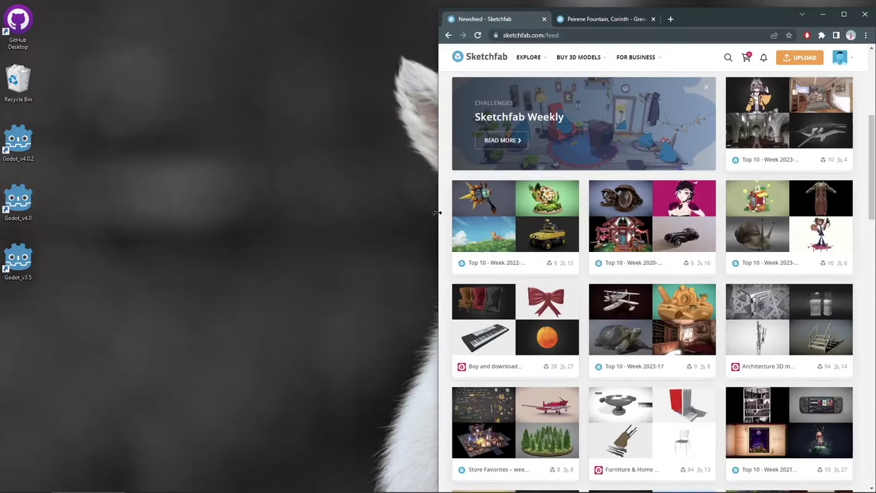
mouse_move(695, 20)
mouse_down()
mouse_move(651, 53)
mouse_move(501, 2)
mouse_up()
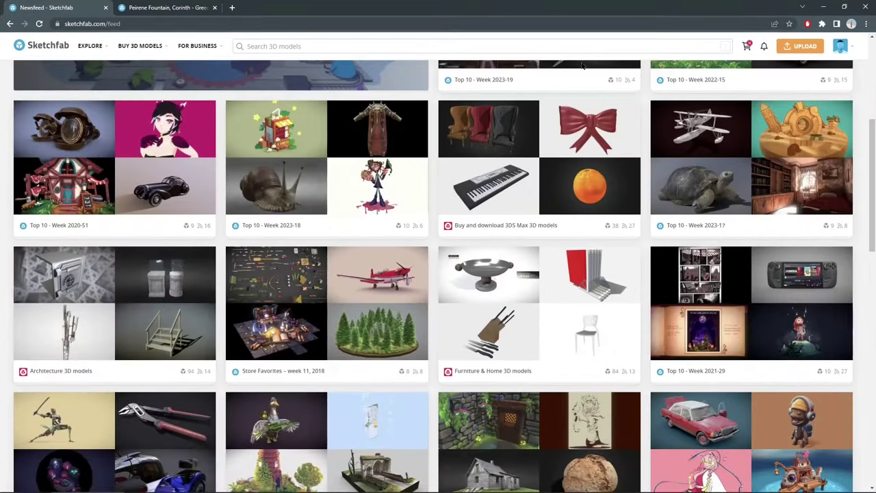
scroll(424, 184, up, 4)
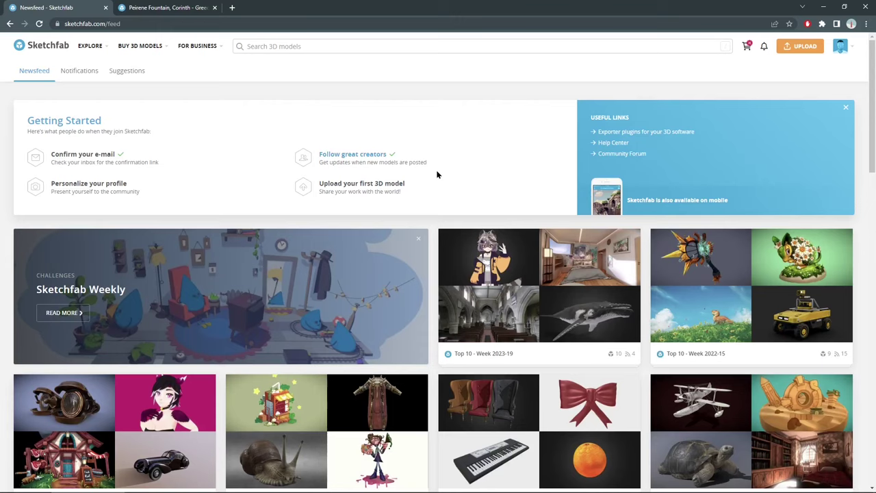
Search Sketchfab's 3D models for "scanned" and look through the results.
click(311, 46)
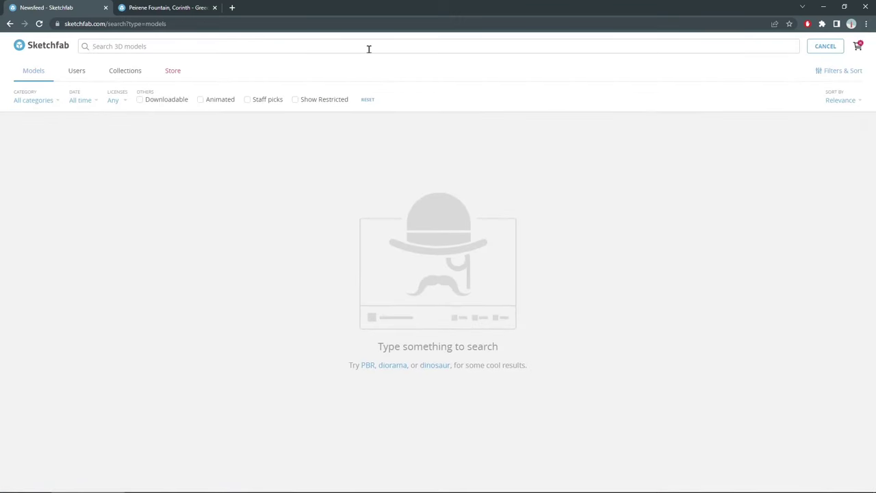
text(scanned)
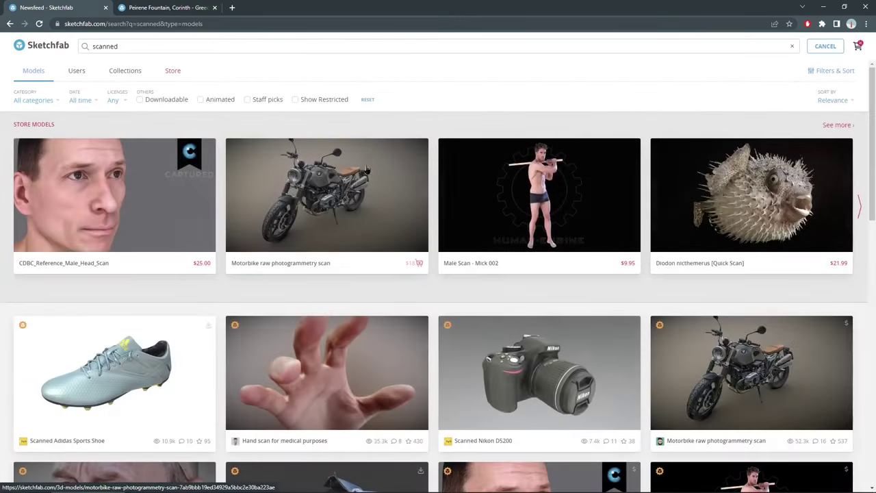
scroll(413, 184, down, 3)
scroll(414, 184, down, 4)
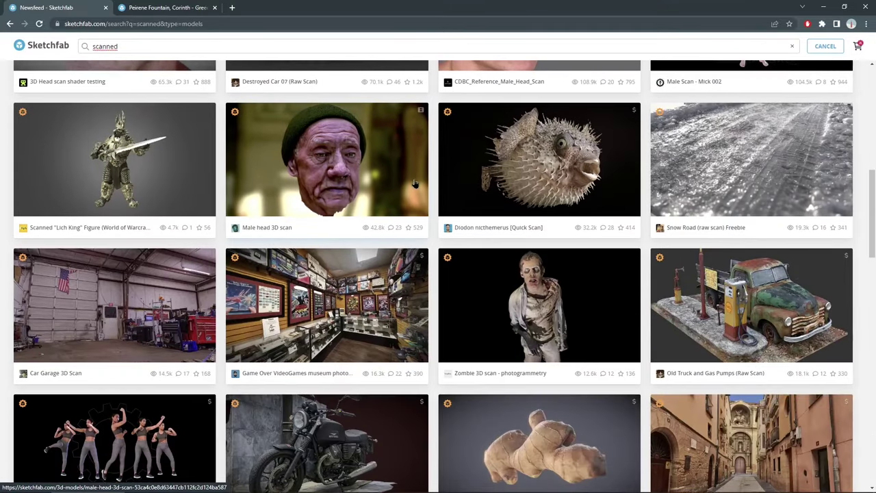
scroll(405, 185, down, 1)
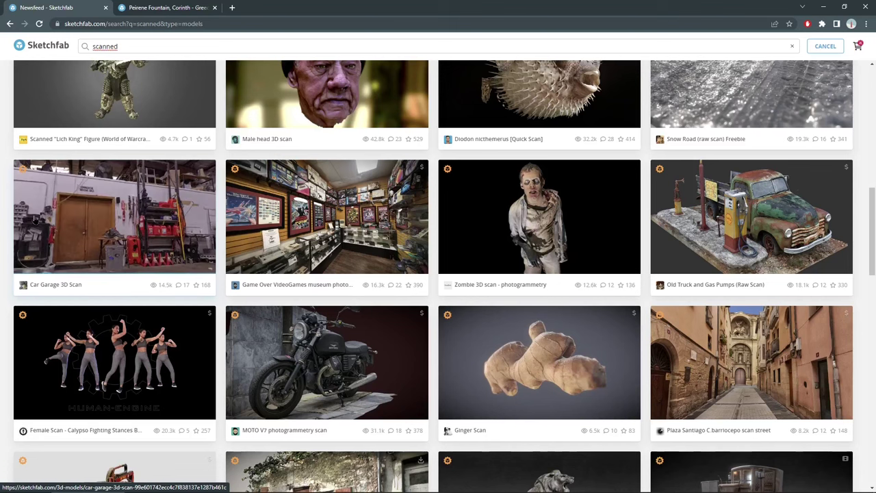
scroll(3, 219, down, 2)
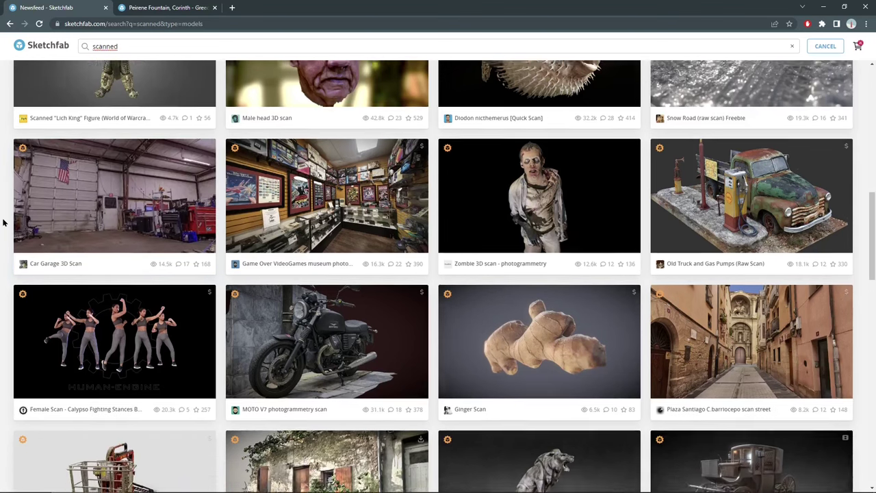
scroll(2, 223, up, 6)
scroll(2, 223, up, 3)
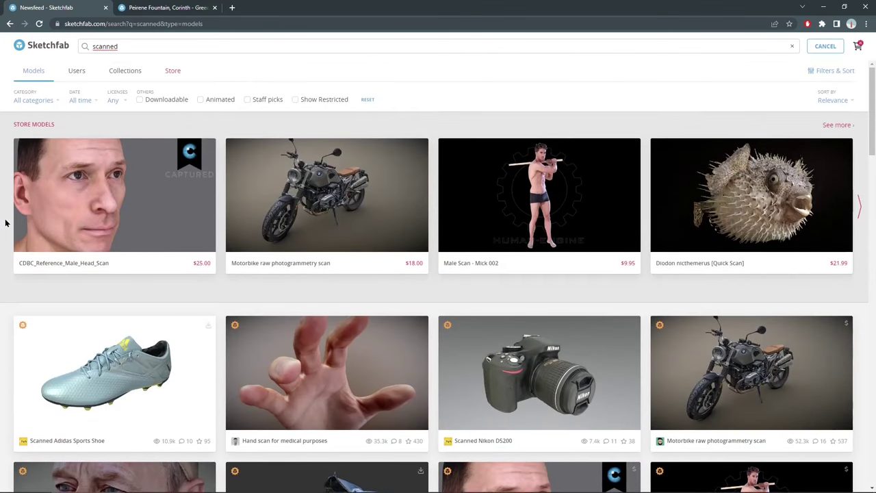
Limit the "scanned" search results to downloadable models and look through them.
click(212, 99)
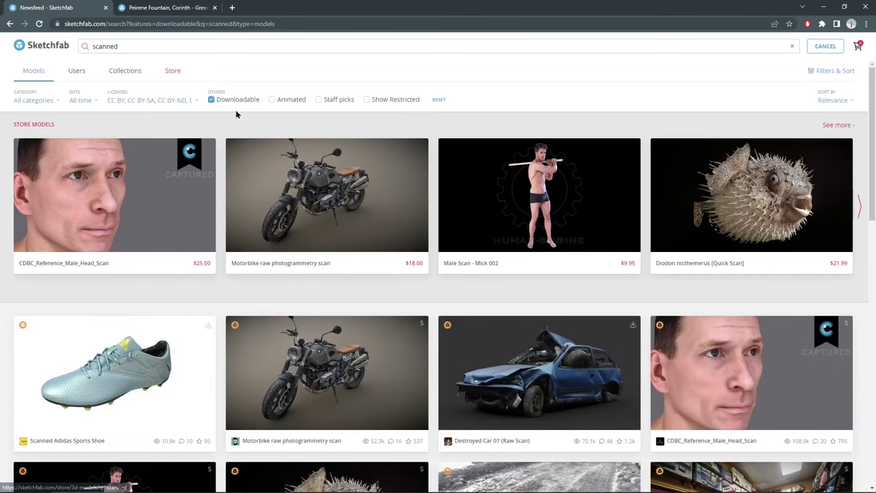
scroll(283, 222, down, 2)
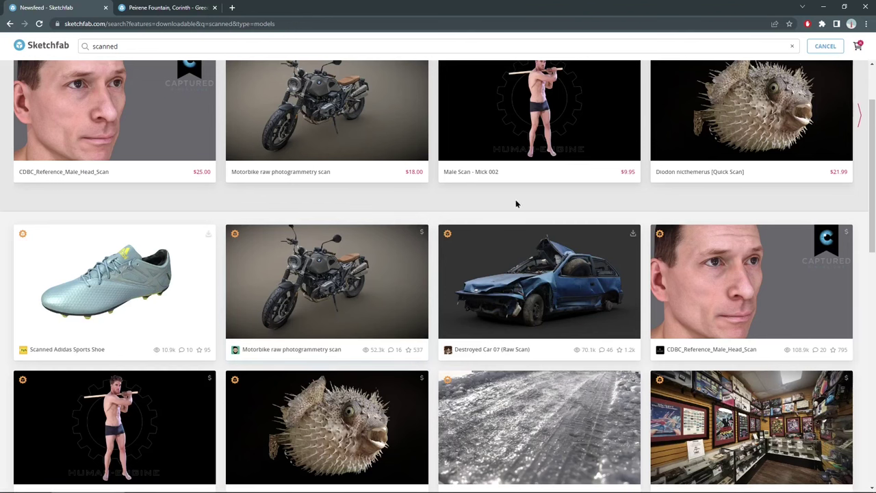
scroll(641, 235, down, 6)
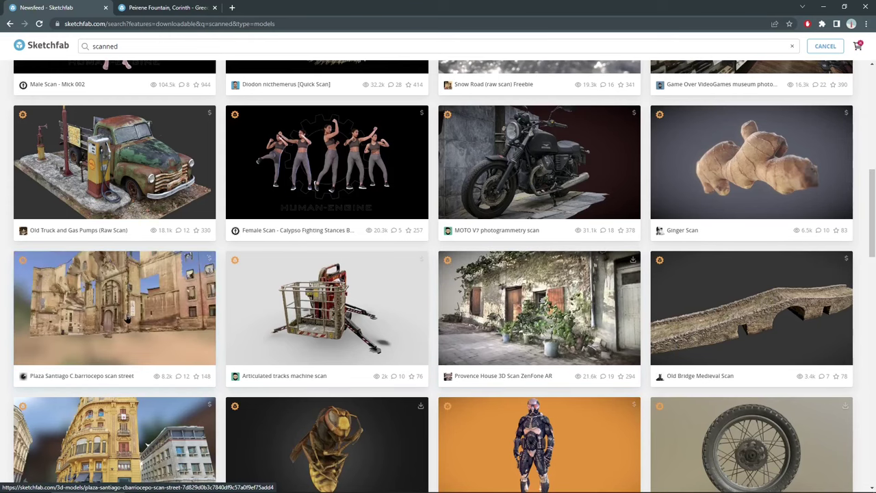
Preview the "Plaza Santiago C.barriocepo scan street" model in 3D, view its annotation 2, and return to the search results.
click(81, 294)
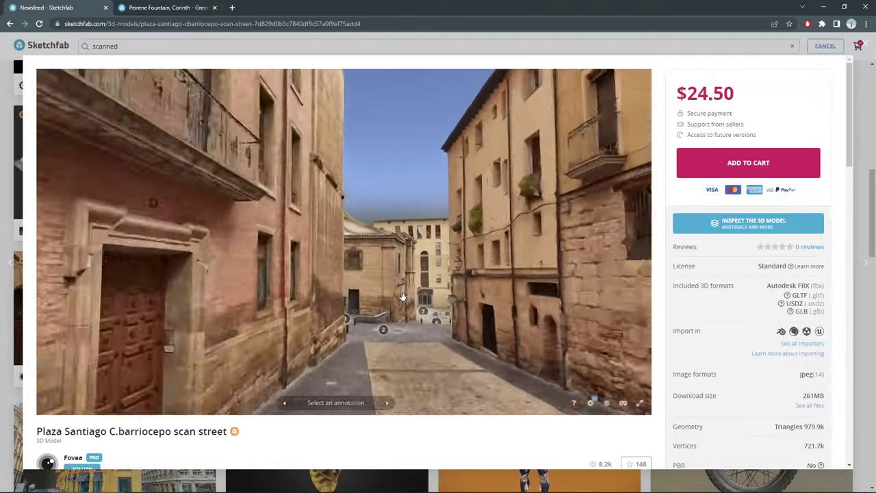
scroll(359, 308, down, 5)
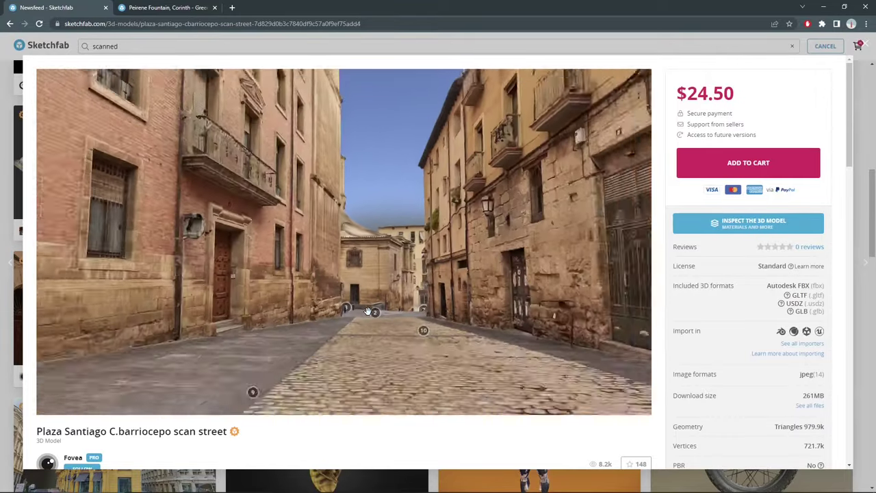
click(372, 315)
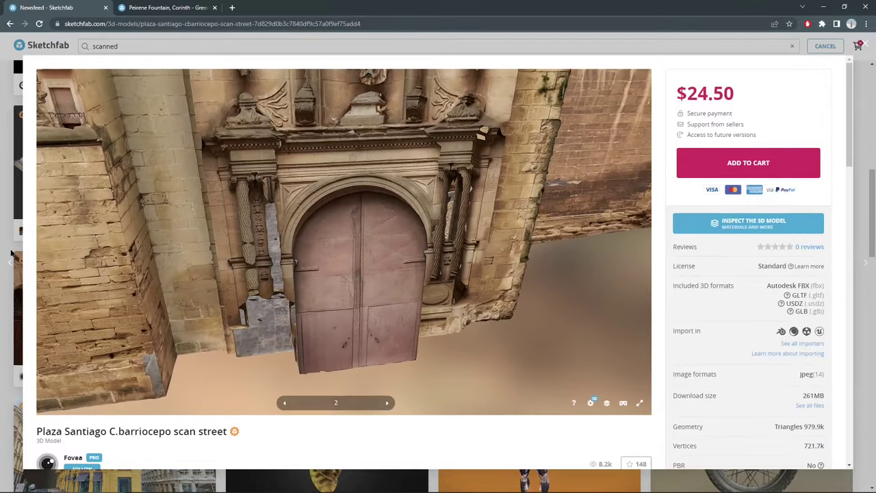
click(11, 254)
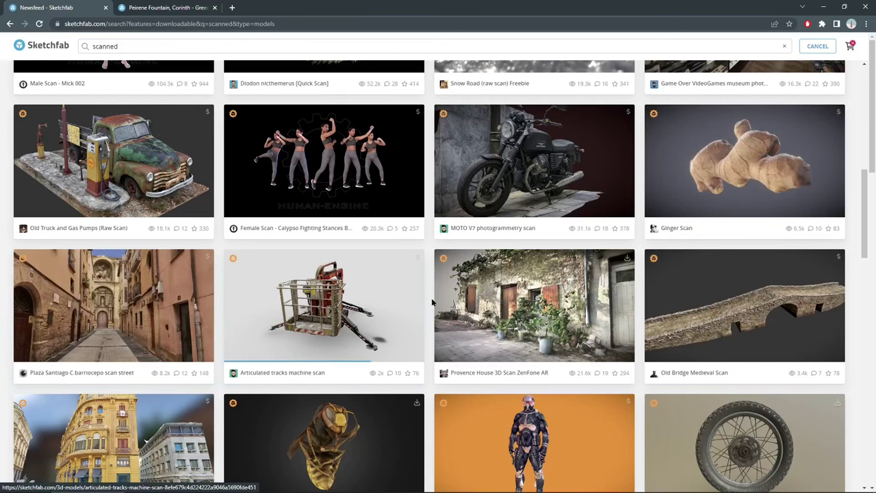
Browse further down the downloadable "scanned" results for other kinds of photogrammetry models.
scroll(432, 302, down, 5)
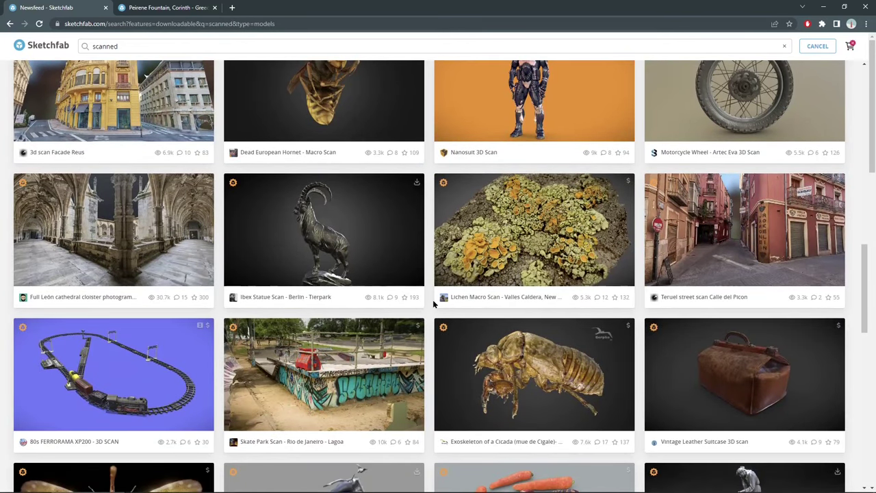
scroll(432, 302, down, 9)
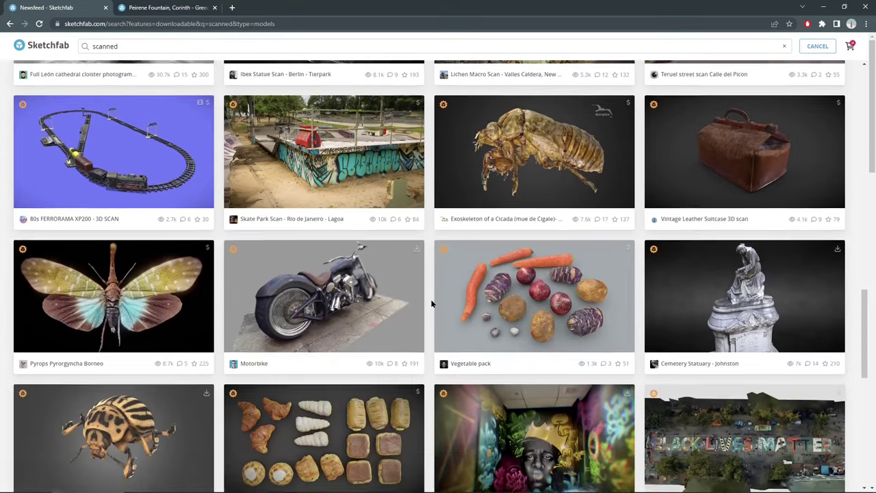
scroll(432, 302, down, 6)
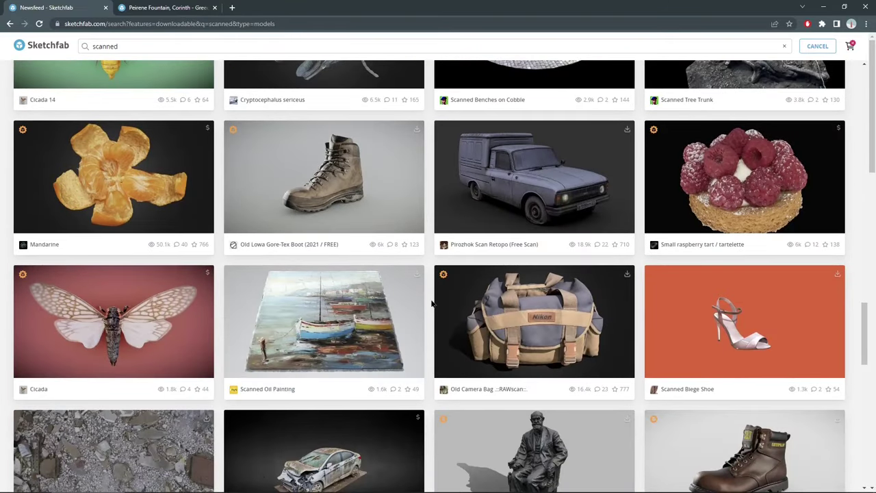
scroll(432, 303, down, 11)
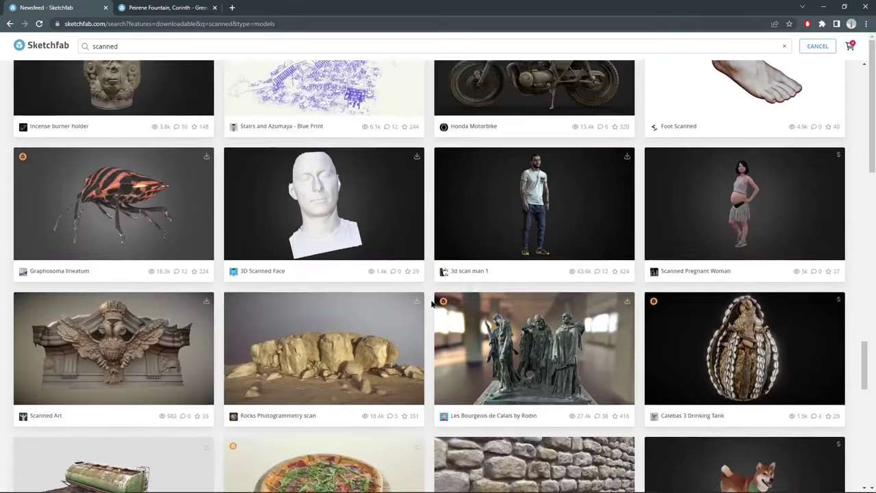
scroll(432, 303, down, 5)
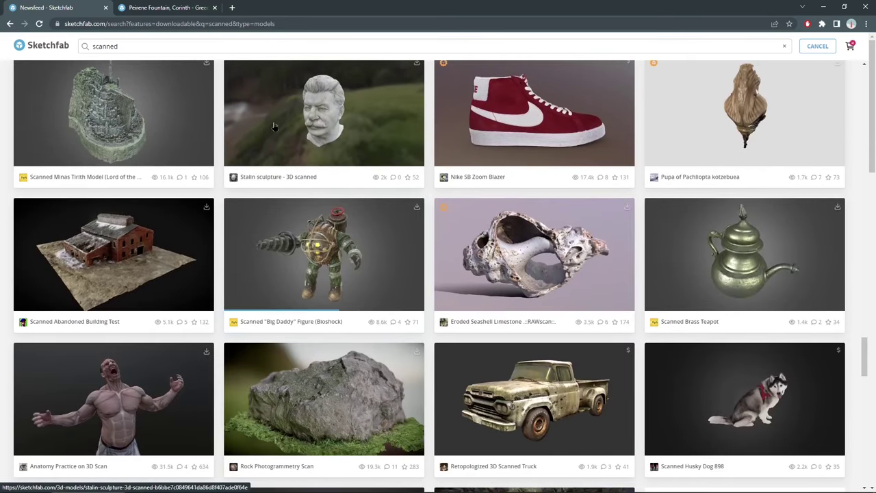
Bring up the already open "Peirene Fountain, Corinth - Greece" model page and examine the 3D scan and its details.
click(168, 7)
mouse_move(140, 46)
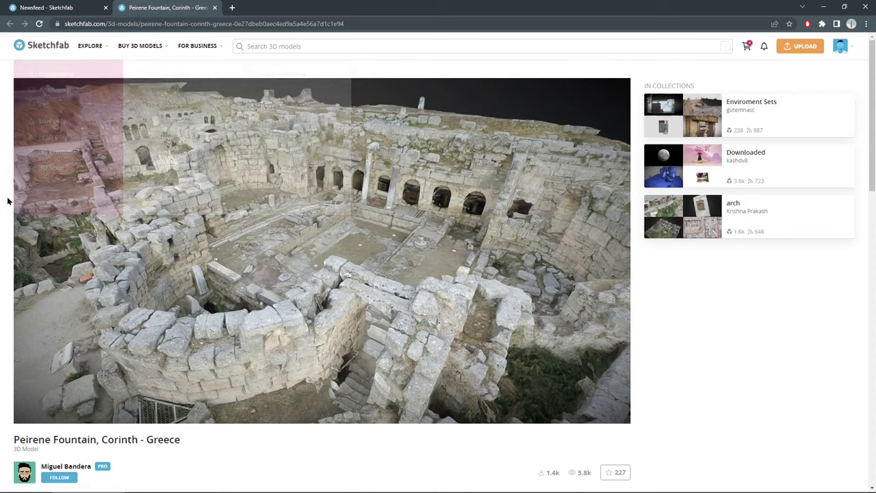
scroll(8, 197, down, 1)
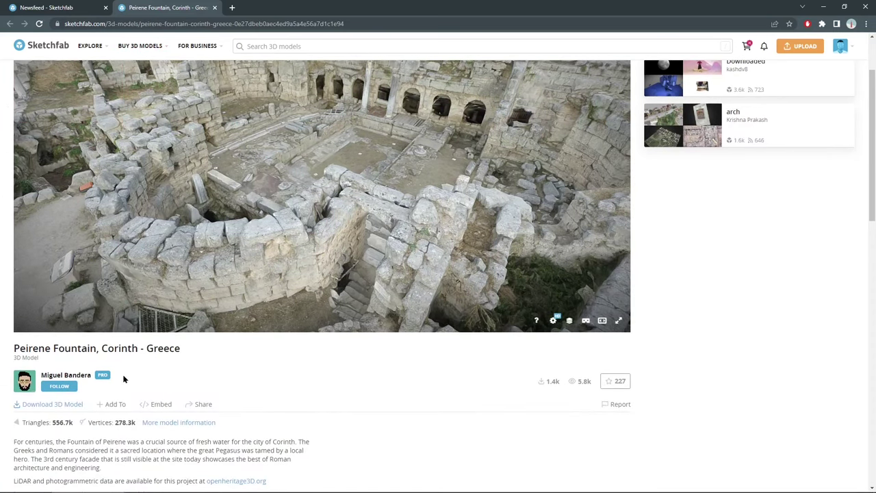
scroll(126, 373, up, 1)
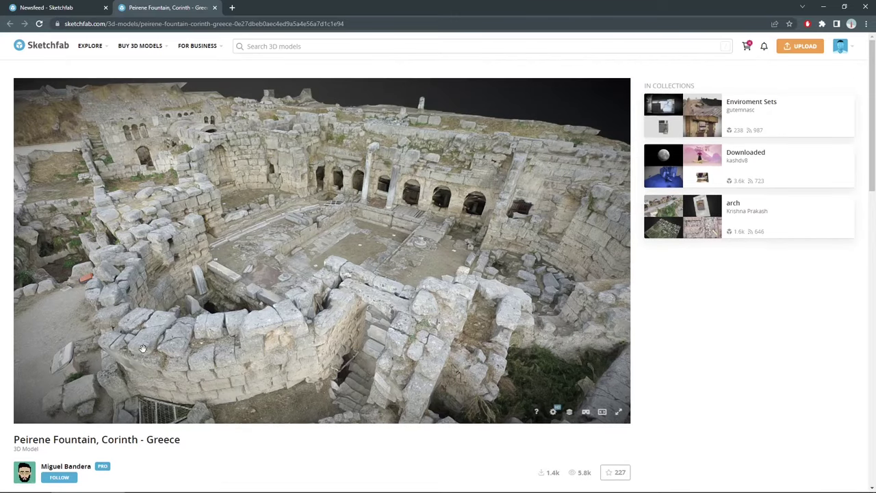
mouse_move(191, 312)
mouse_down()
mouse_move(205, 312)
mouse_move(176, 317)
mouse_up()
drag(418, 262, 241, 264)
scroll(6, 279, down, 1)
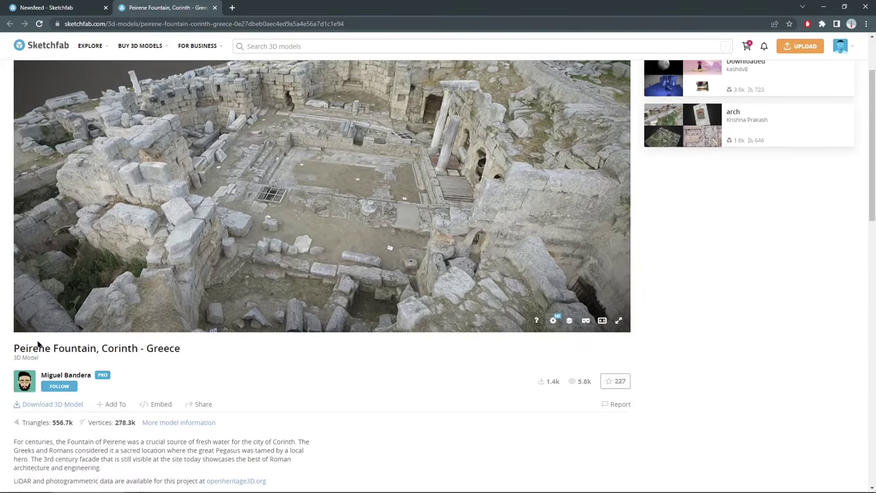
Open the model creator's profile, browse the popular models, and open "Bagan - Khayiminga temple interior".
click(65, 375)
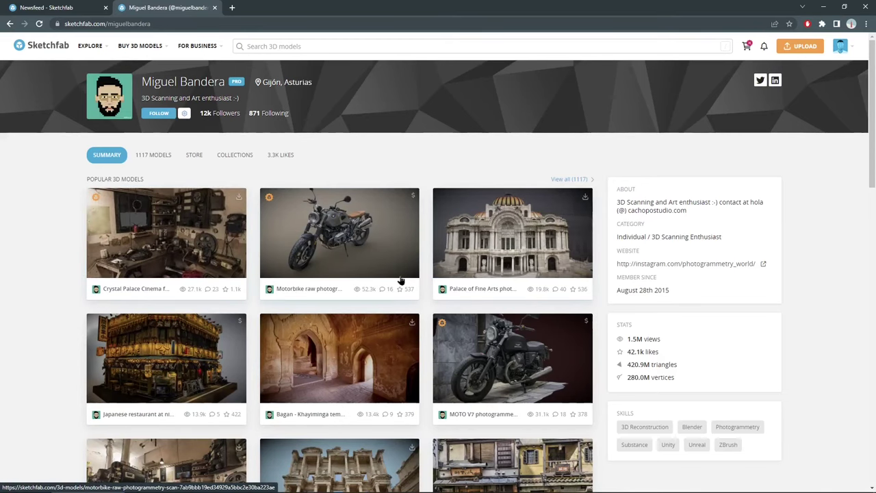
scroll(407, 294, down, 2)
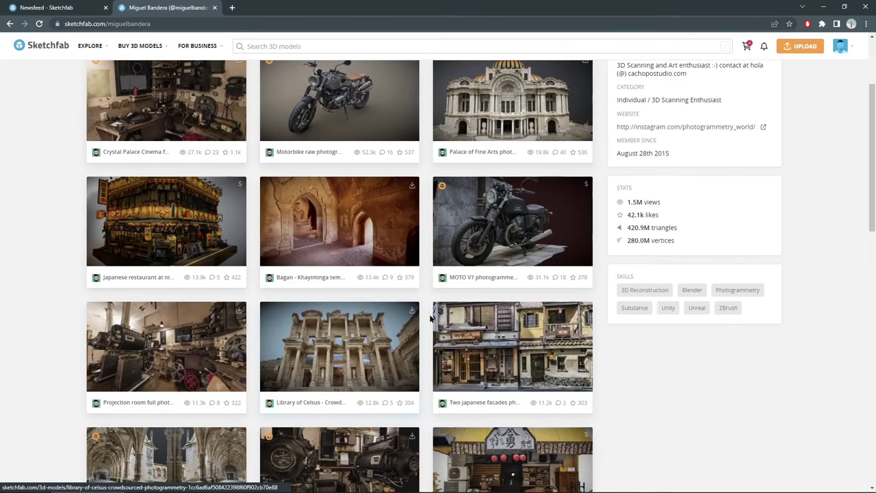
scroll(430, 316, down, 1)
scroll(383, 301, up, 2)
click(358, 286)
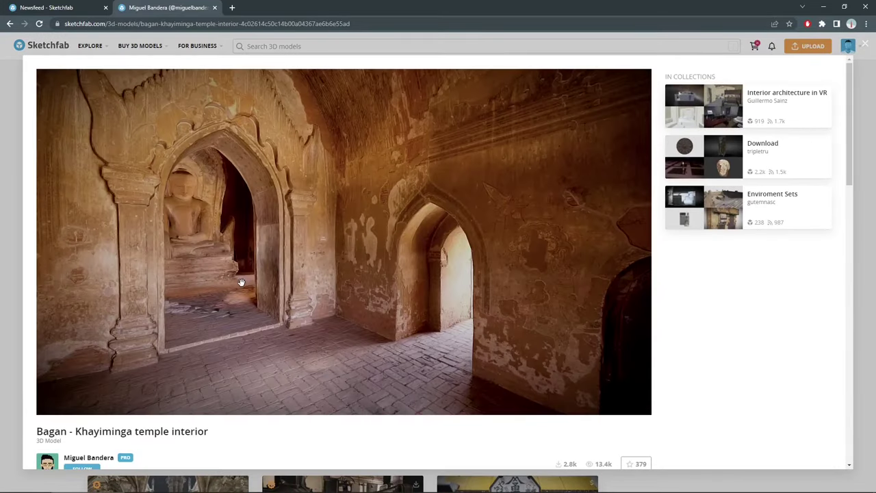
Examine the temple interior's 3D preview and its details, including the triangle and vertex counts.
scroll(41, 284, down, 3)
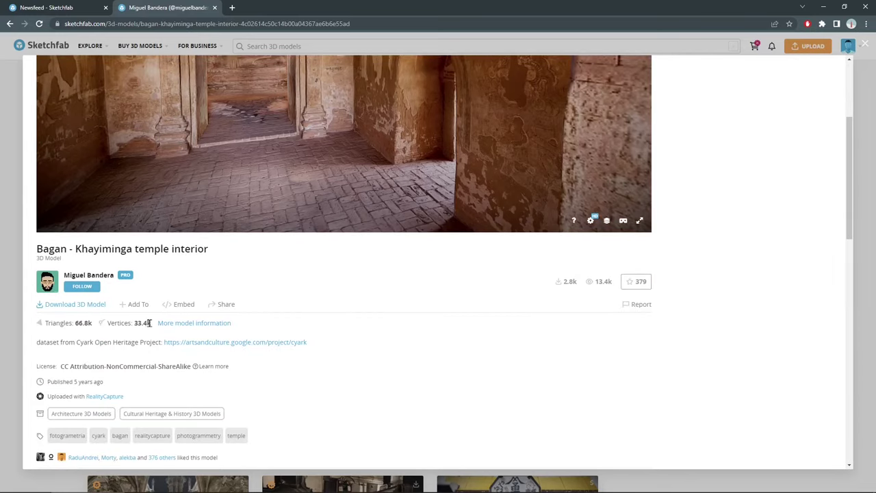
drag(148, 322, 100, 324)
click(135, 341)
scroll(149, 342, down, 2)
scroll(143, 344, up, 3)
scroll(143, 344, down, 1)
scroll(143, 348, up, 2)
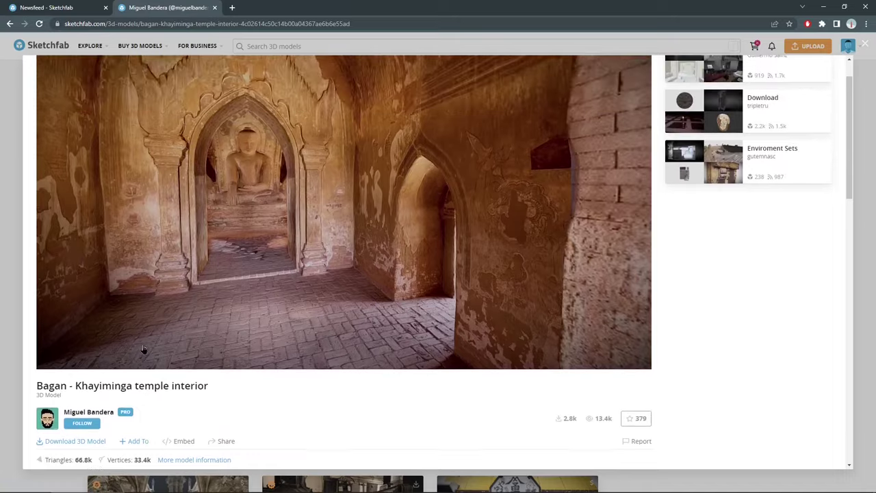
scroll(140, 348, down, 2)
scroll(137, 332, up, 2)
drag(146, 326, 176, 369)
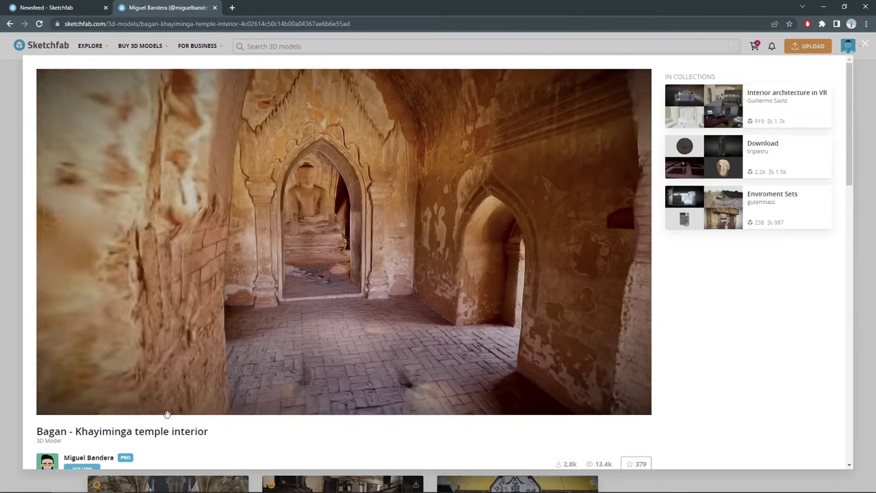
Review the temple model's available download formats and download the GLB version with the 8k texture size.
scroll(226, 411, down, 2)
click(65, 352)
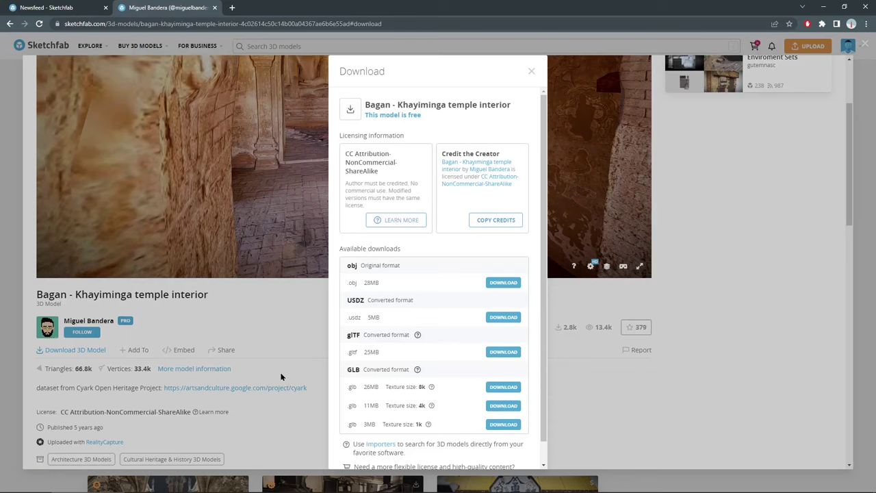
scroll(410, 316, down, 1)
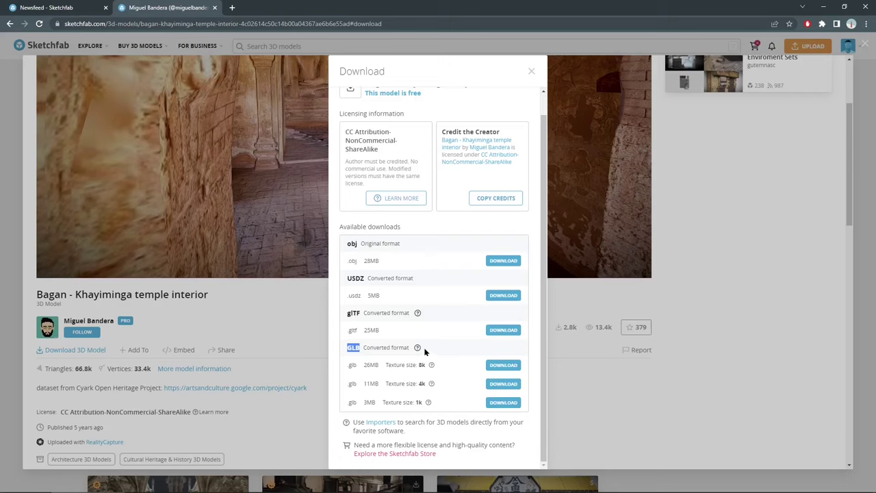
click(350, 313)
double_click(352, 244)
drag(346, 364, 438, 363)
click(438, 363)
click(503, 365)
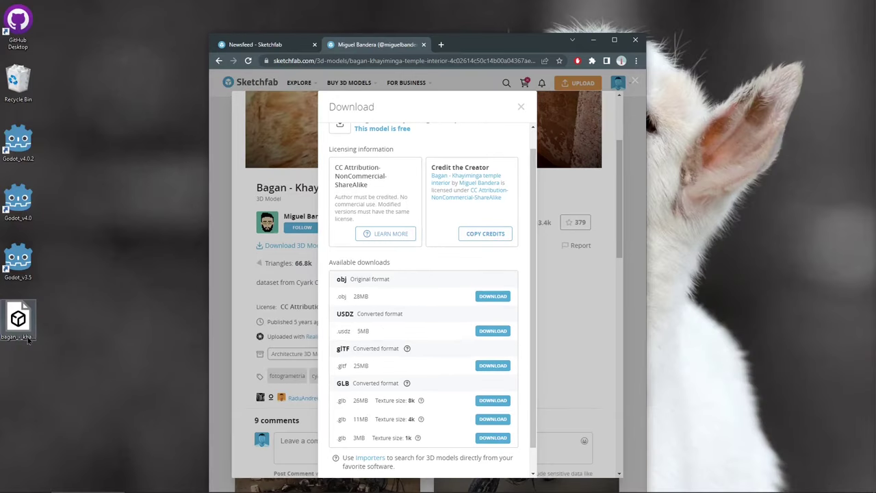
Rename the downloaded temple model file on the desktop to temple_scan.glb.
click(31, 349)
double_click(28, 343)
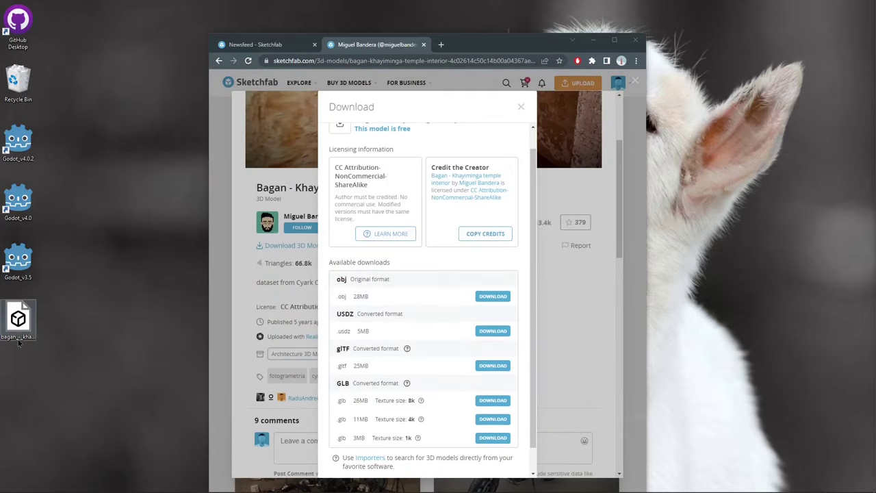
click(19, 341)
click(22, 343)
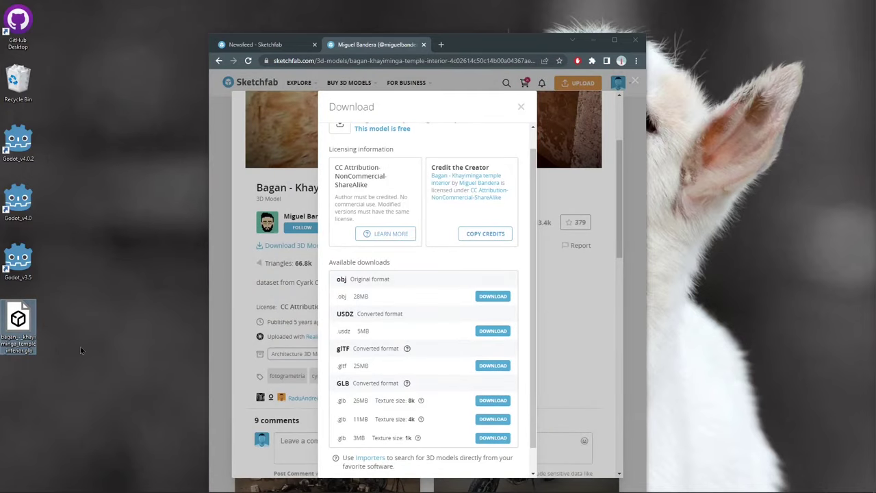
text(temple_scan)
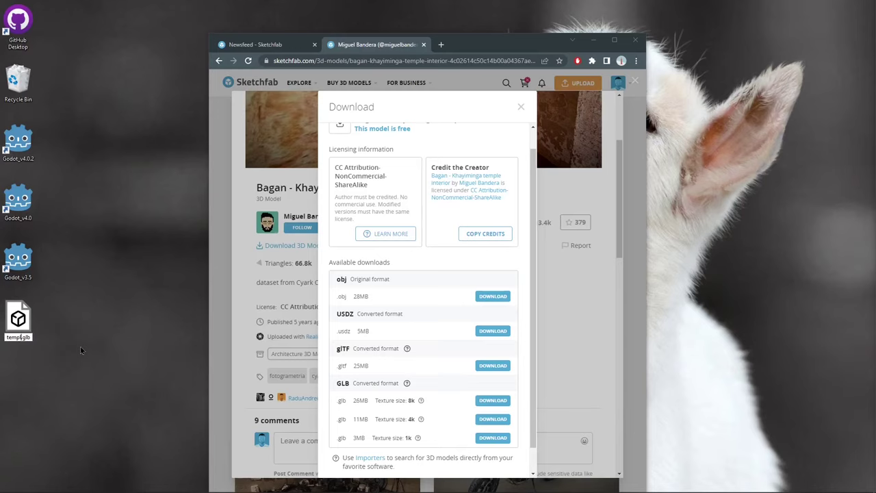
key(Return)
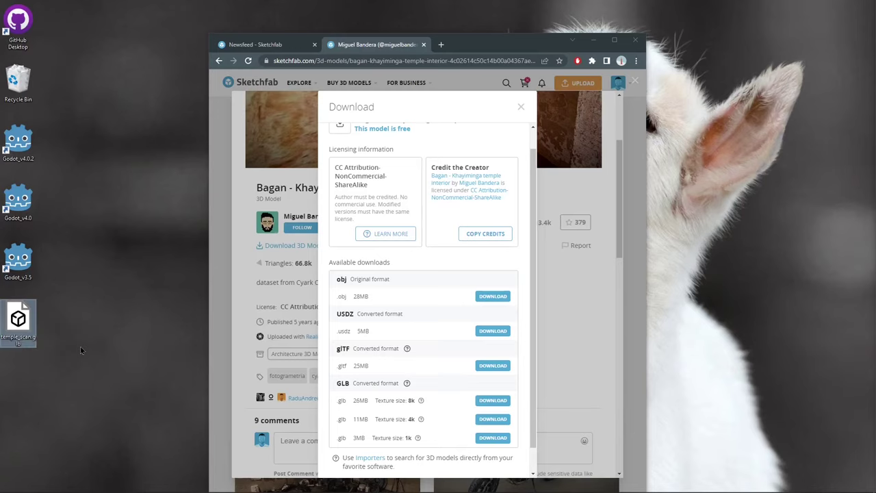
click(137, 352)
Launch Godot 4.0.2 and create the project "Photoscan Tutorial" in a new photoscan_tutorial folder under C:/Projects/Godot/4.0.
double_click(26, 155)
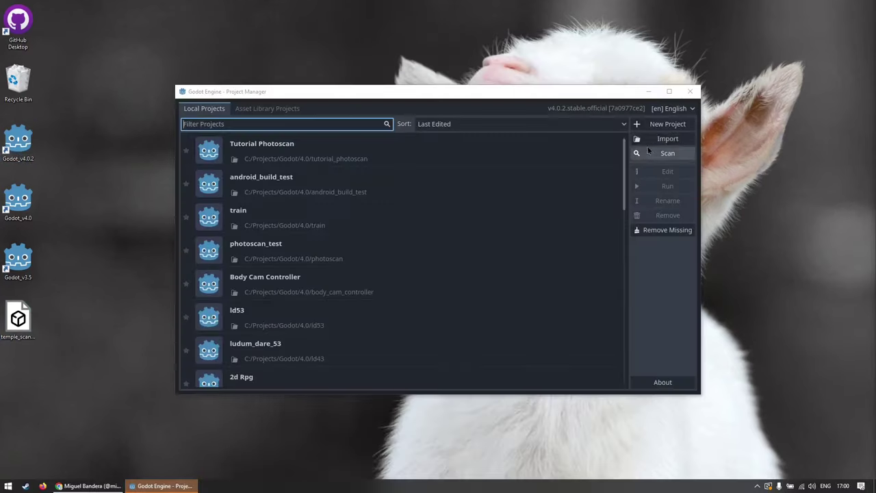
click(663, 126)
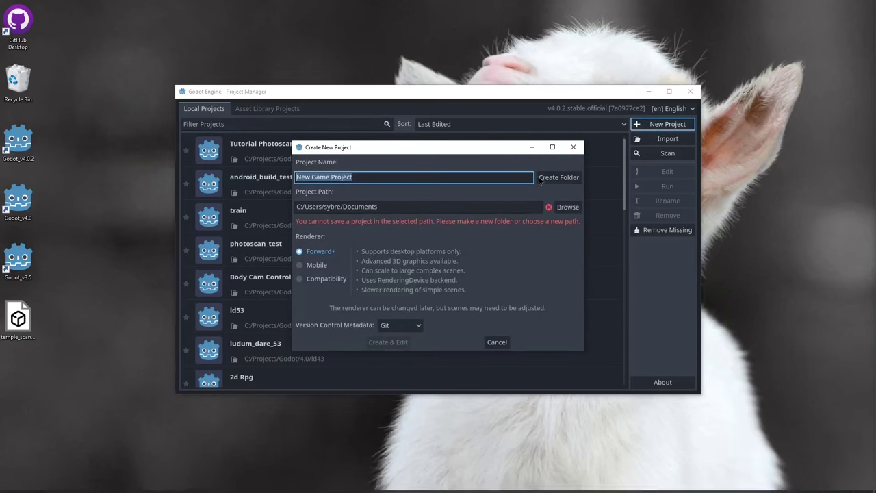
click(565, 206)
scroll(229, 329, down, 4)
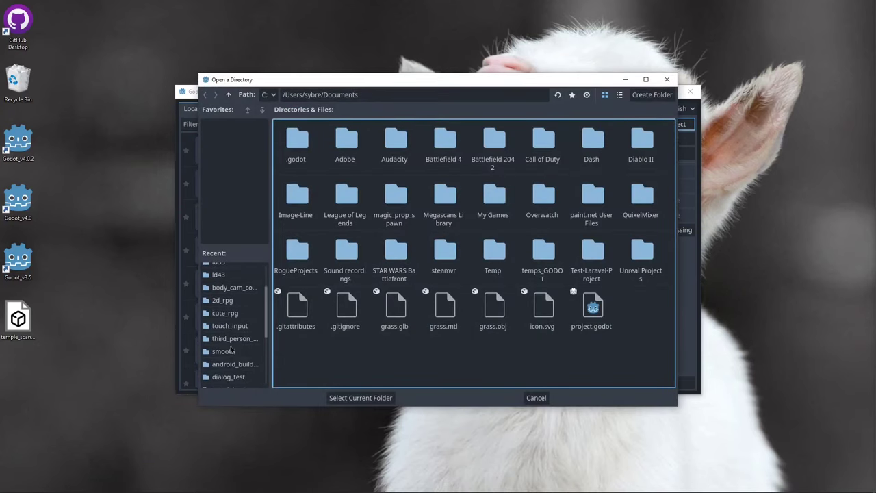
click(225, 355)
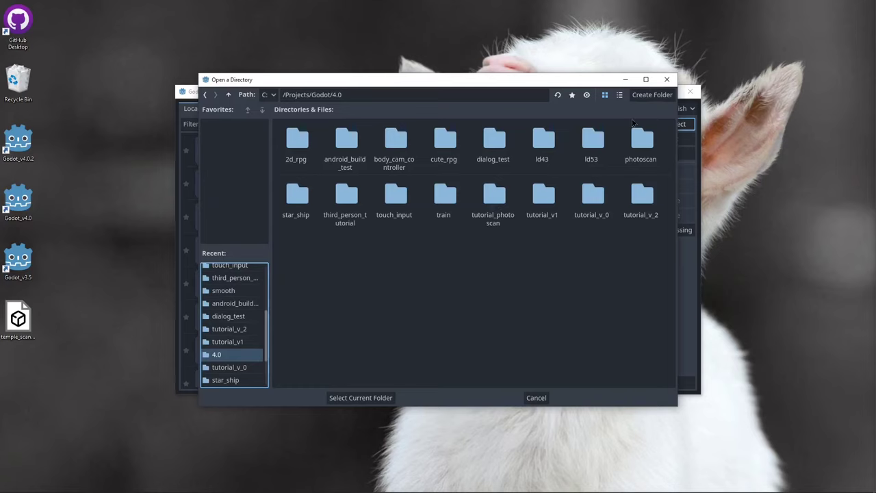
click(650, 94)
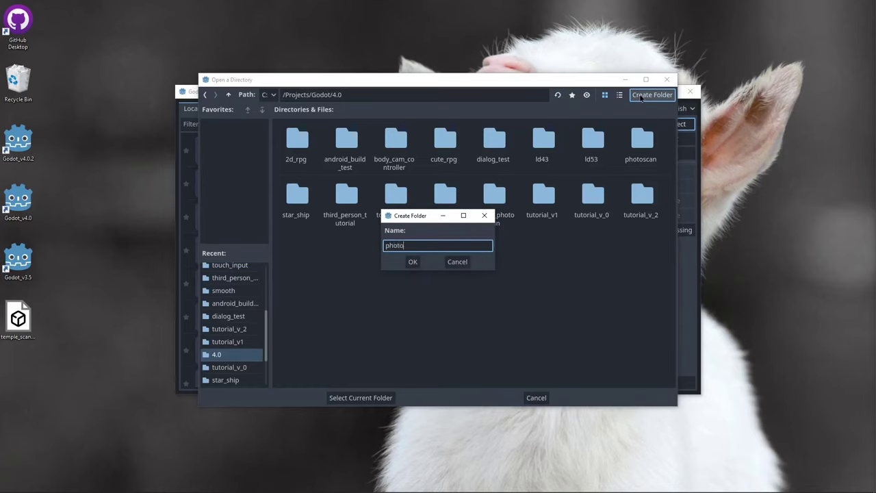
text(photoscan_tutorial)
key(Return)
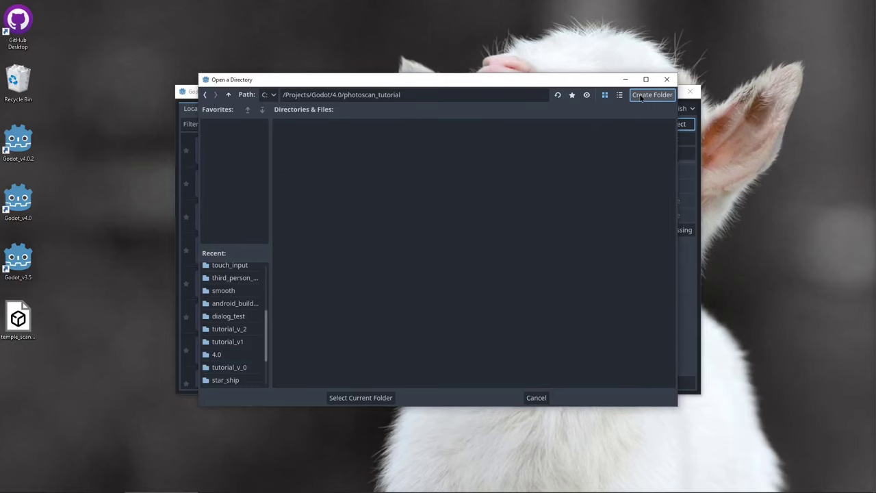
click(347, 398)
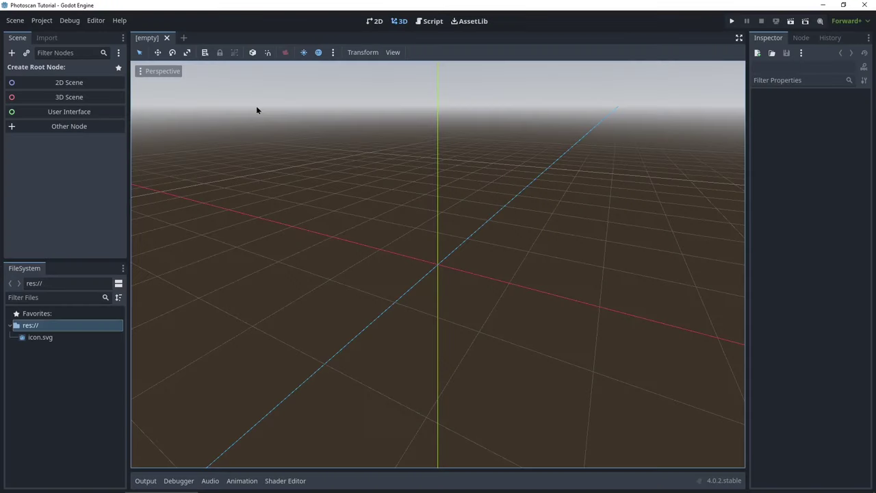
Shrink the editor window so the desktop is reachable and create an "imports" folder in the project root.
drag(146, 5, 294, 43)
click(174, 311)
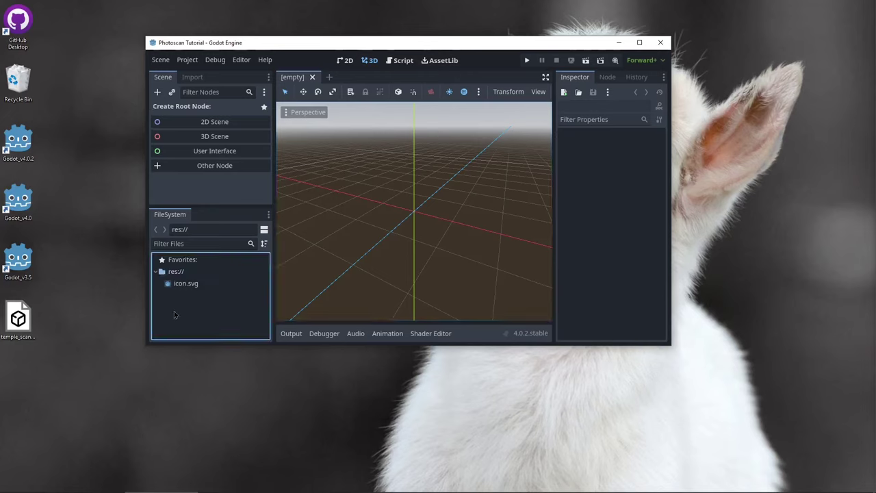
right_click(188, 311)
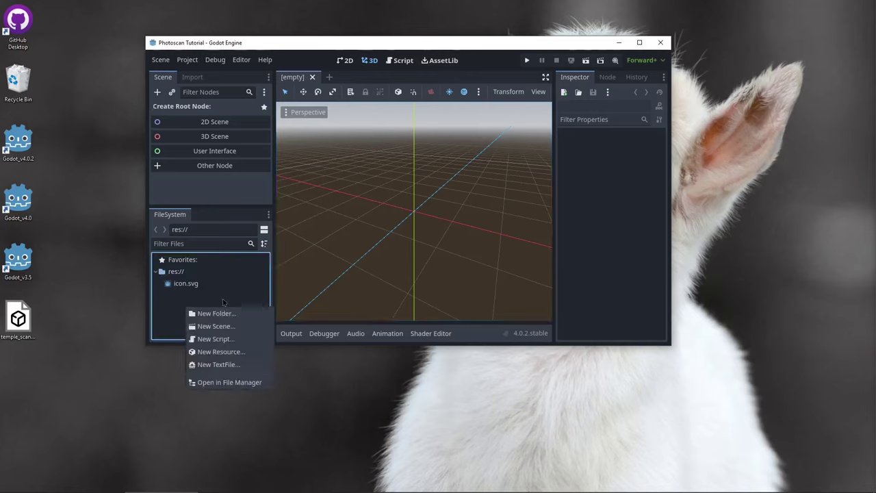
click(215, 315)
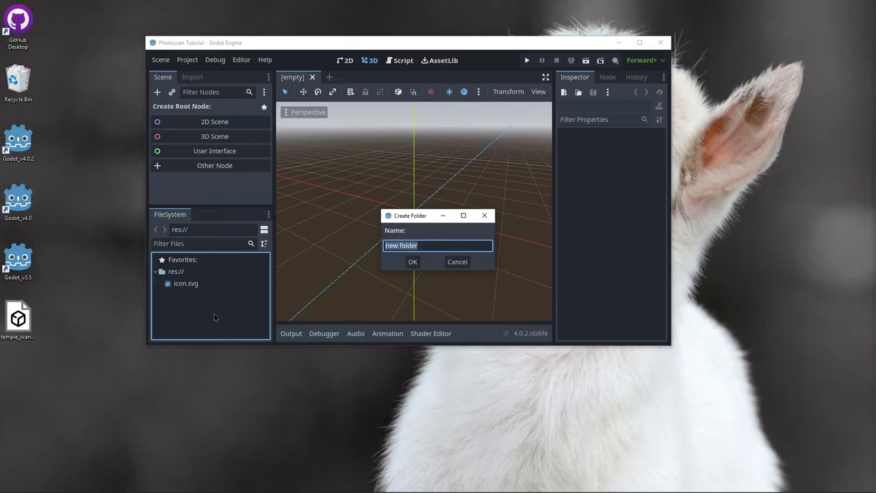
text(imports)
key(Return)
Create a "models" subfolder inside the imports folder.
click(185, 284)
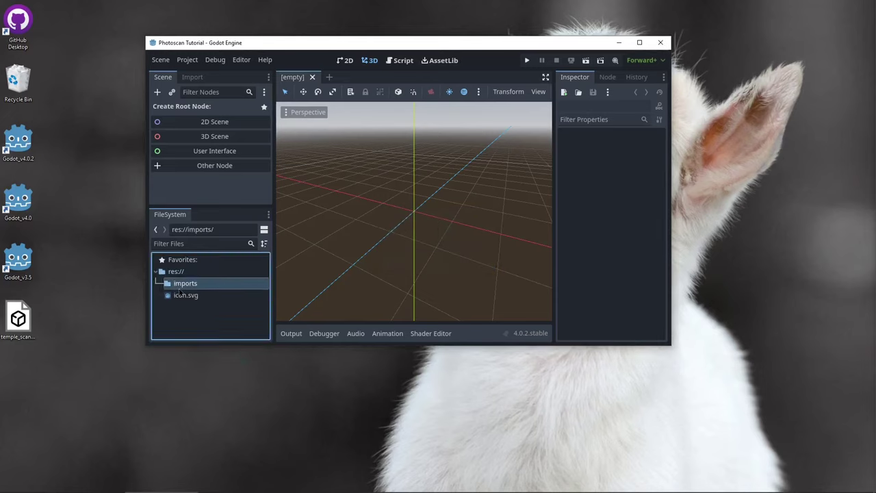
right_click(180, 286)
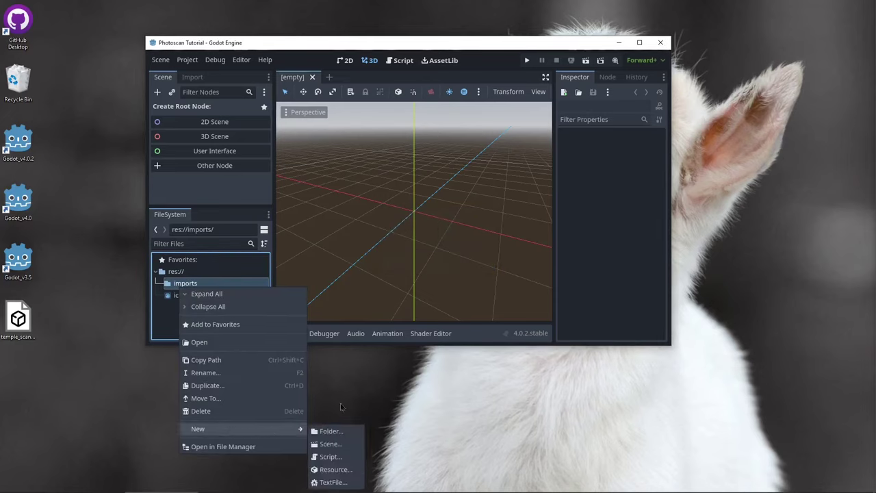
click(333, 432)
right_click(181, 286)
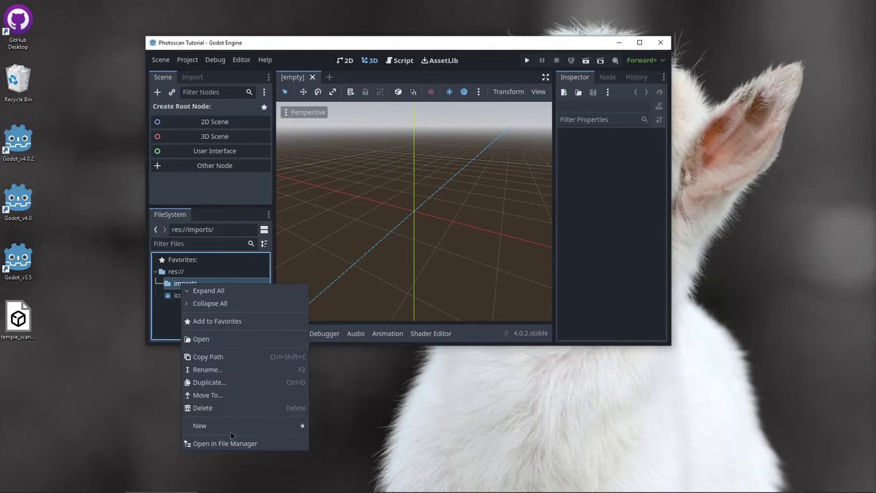
mouse_move(231, 426)
click(345, 425)
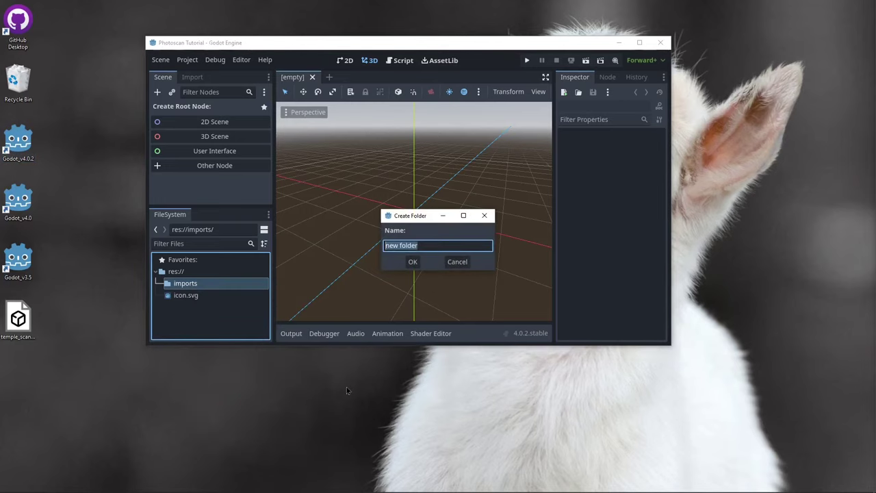
text(models)
key(Return)
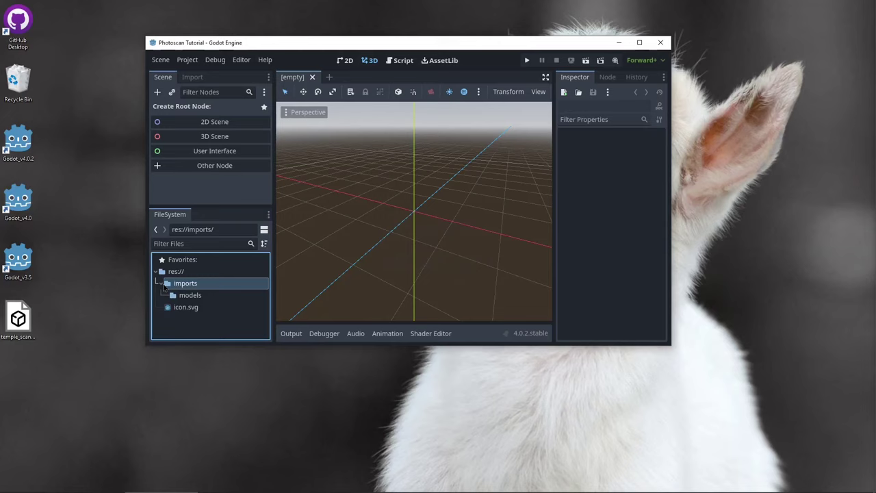
Import temple_scan.glb from the desktop into the models folder and maximize the editor window.
click(180, 298)
drag(17, 317, 190, 299)
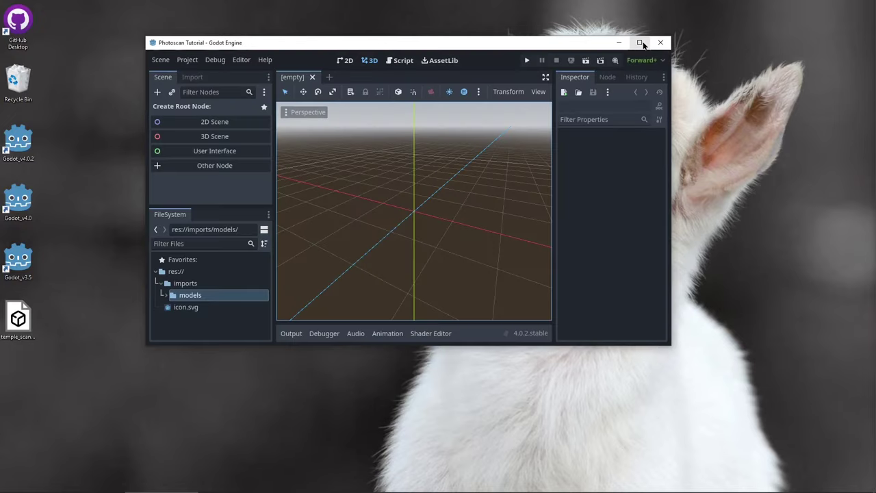
click(639, 43)
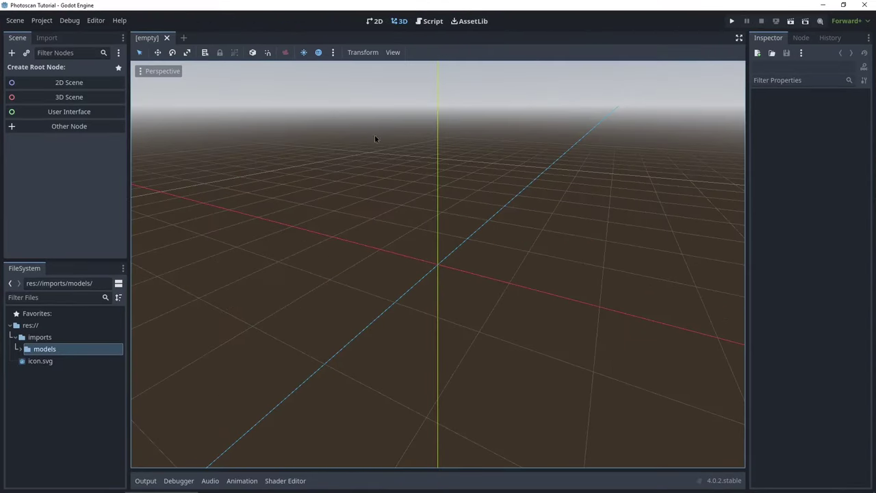
Create a 3D scene root node and rename it "world".
click(68, 97)
double_click(43, 71)
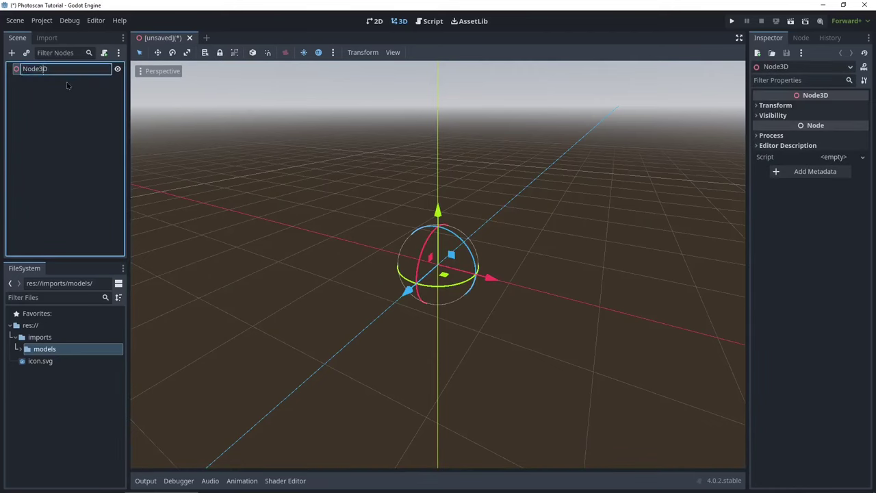
text(world)
key(Return)
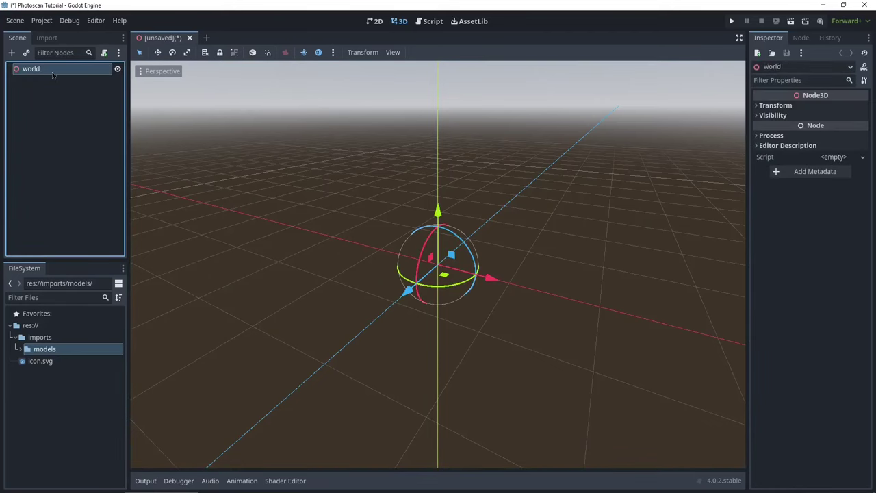
Add temple_scan.glb from the imports/models folder to the 3D scene as a child of the world node.
click(39, 337)
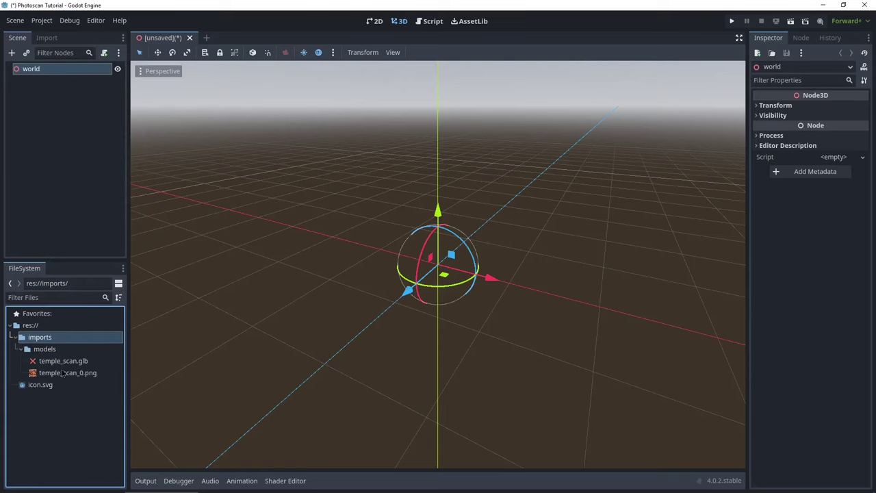
drag(63, 360, 376, 316)
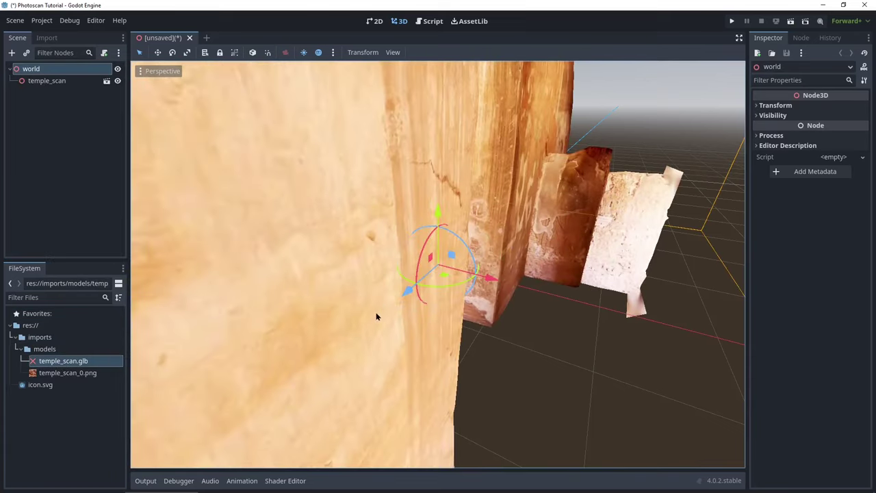
scroll(343, 307, down, 16)
middle_drag(343, 307, 311, 298)
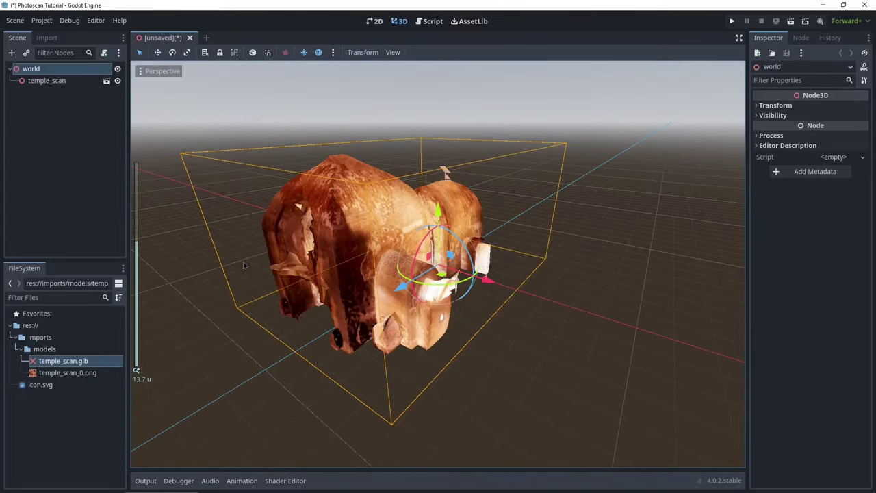
Reset the temple_scan node's position to the world origin.
click(47, 81)
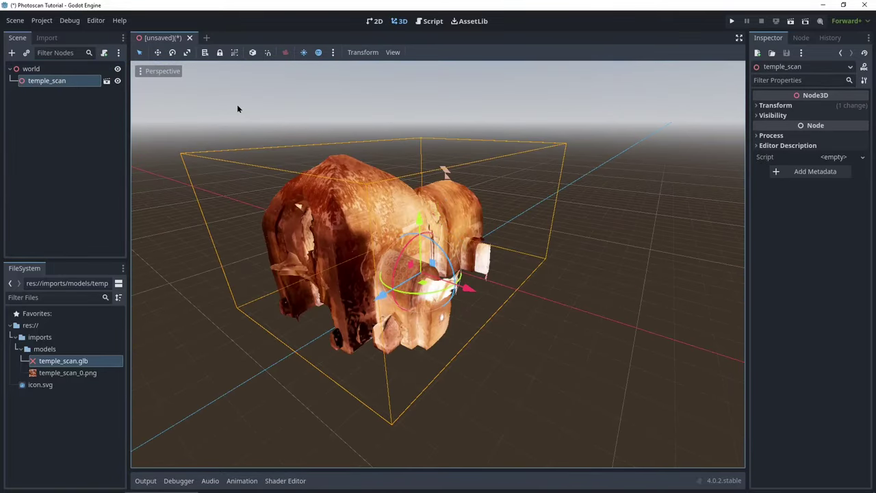
click(760, 106)
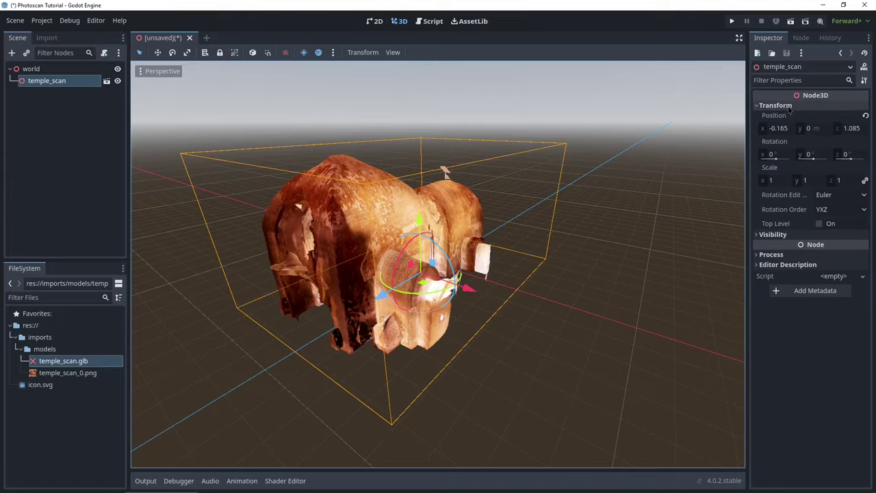
click(864, 121)
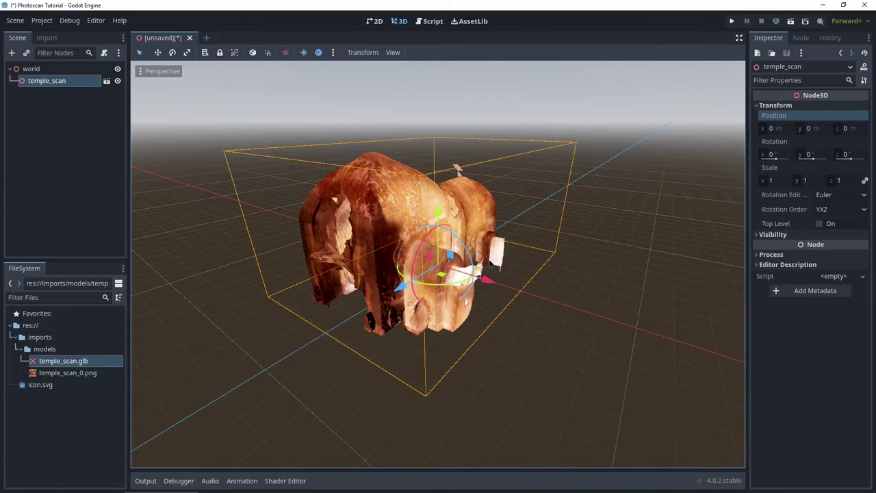
Make the instanced temple_scan scene local so its child nodes can be edited.
scroll(490, 264, up, 8)
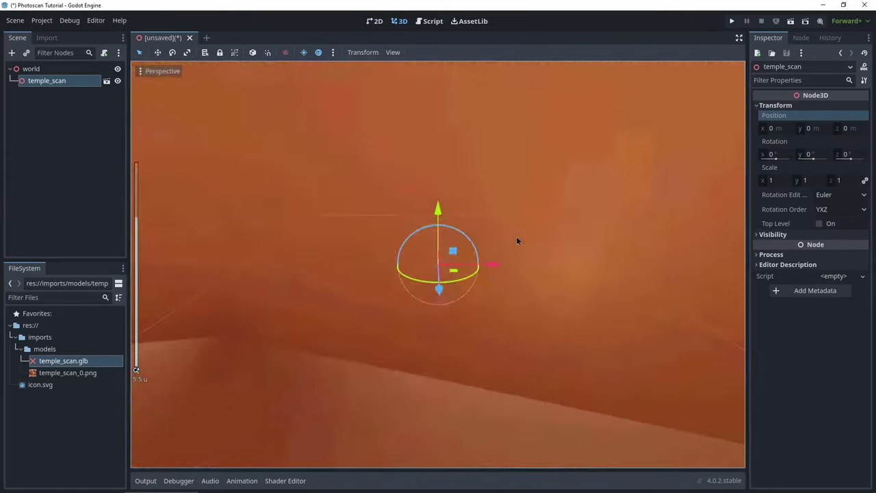
scroll(517, 237, down, 5)
middle_drag(501, 219, 475, 260)
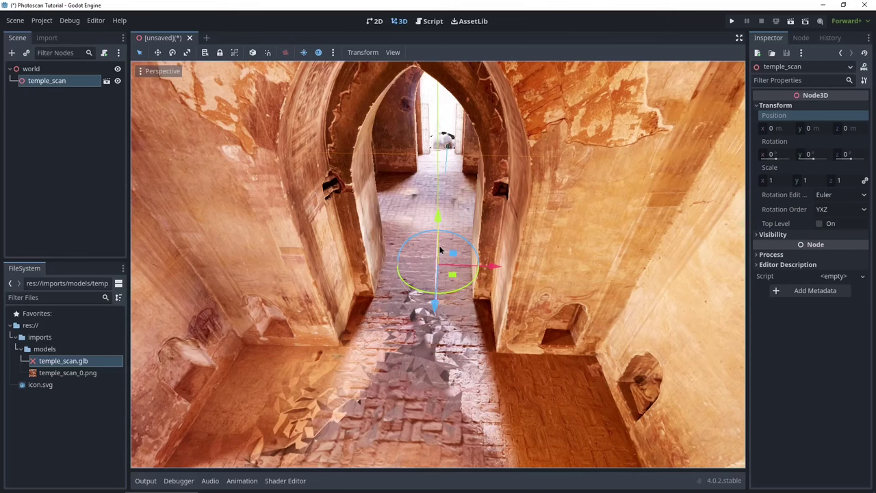
middle_drag(397, 241, 382, 210)
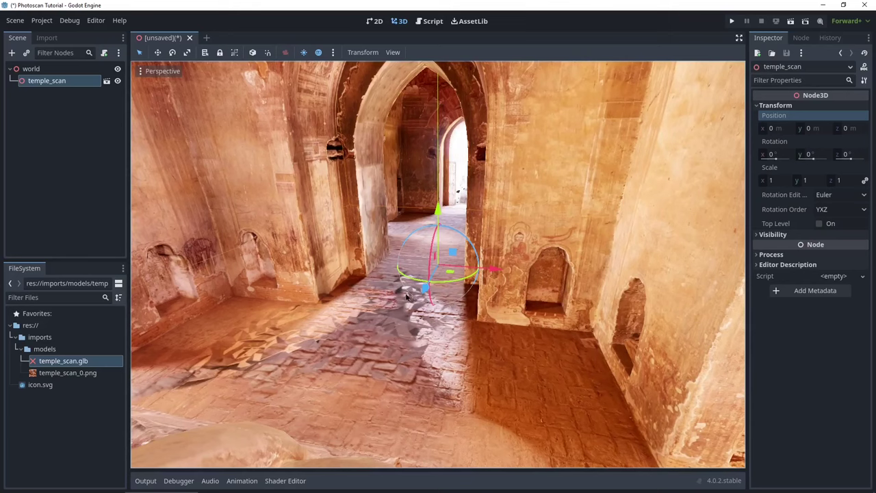
middle_drag(407, 296, 382, 310)
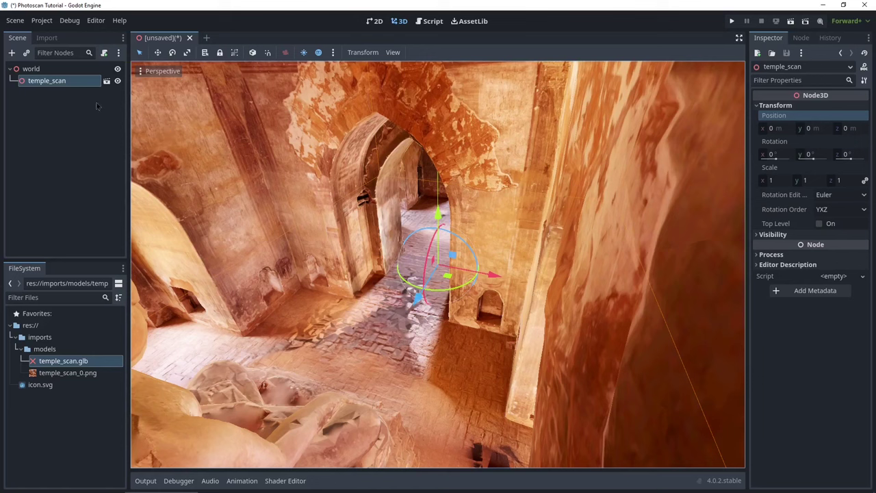
click(45, 81)
right_click(36, 86)
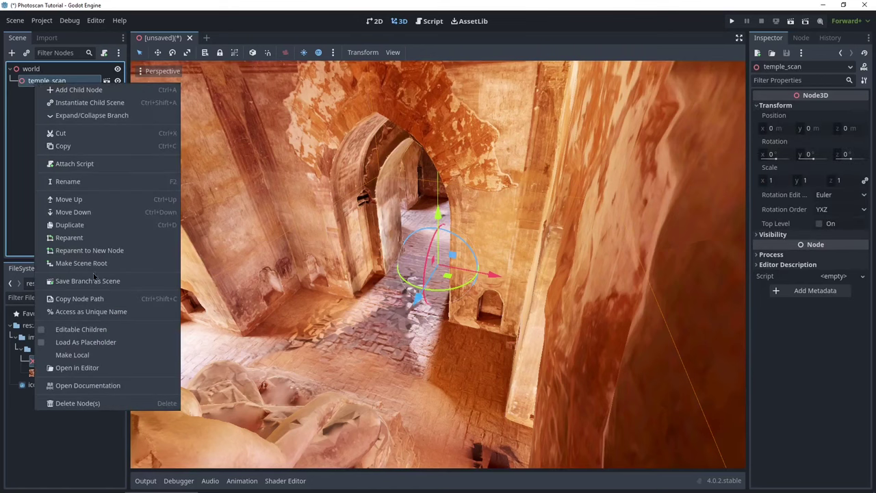
click(96, 353)
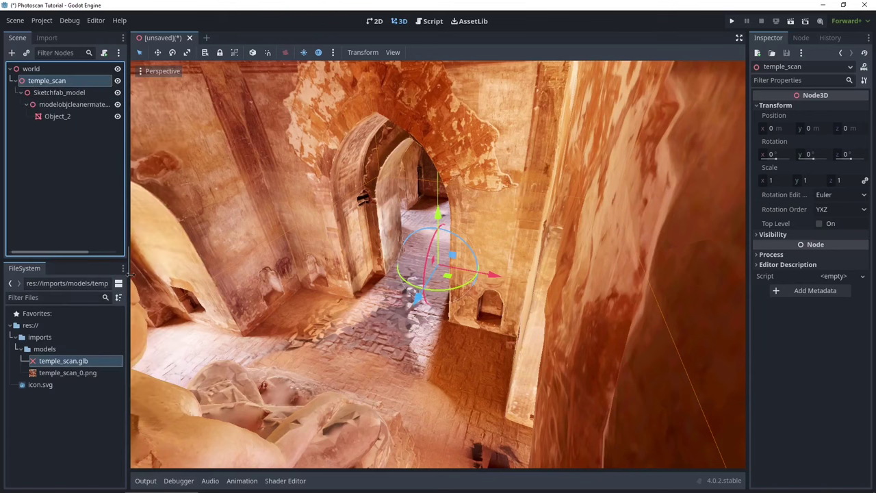
Give the Object_2 mesh a new StandardMaterial3D as surface material override 0.
click(58, 117)
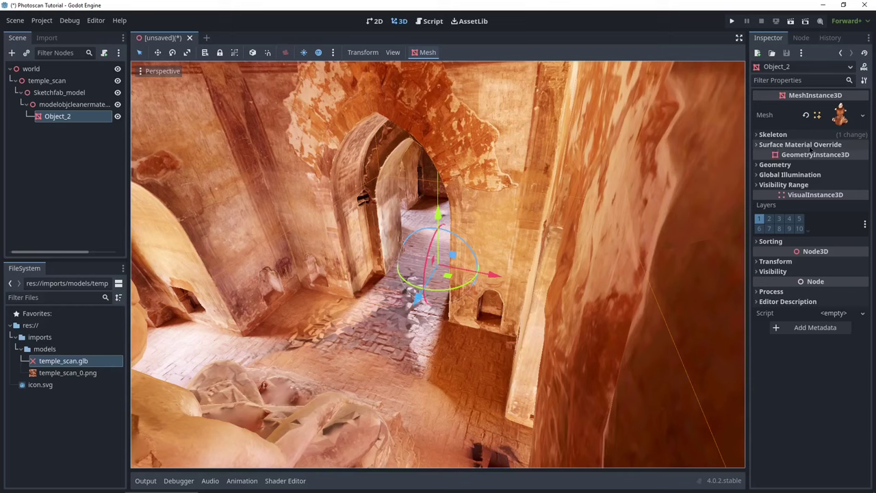
click(822, 145)
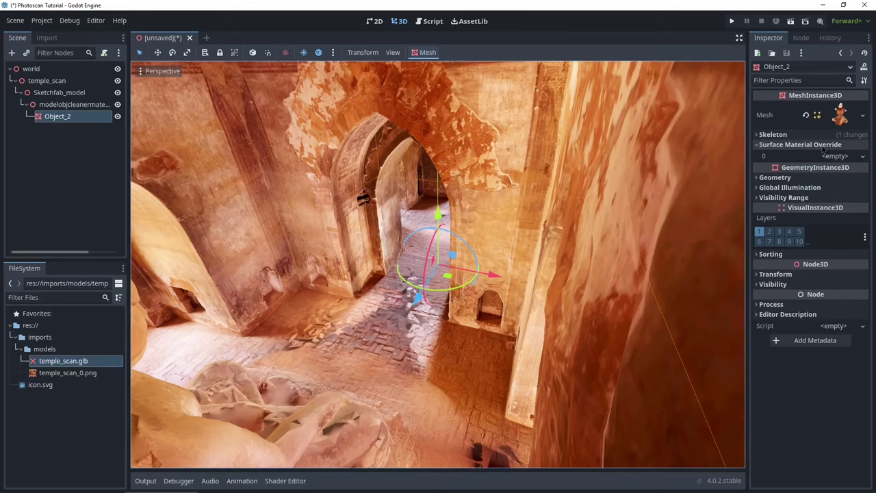
click(835, 156)
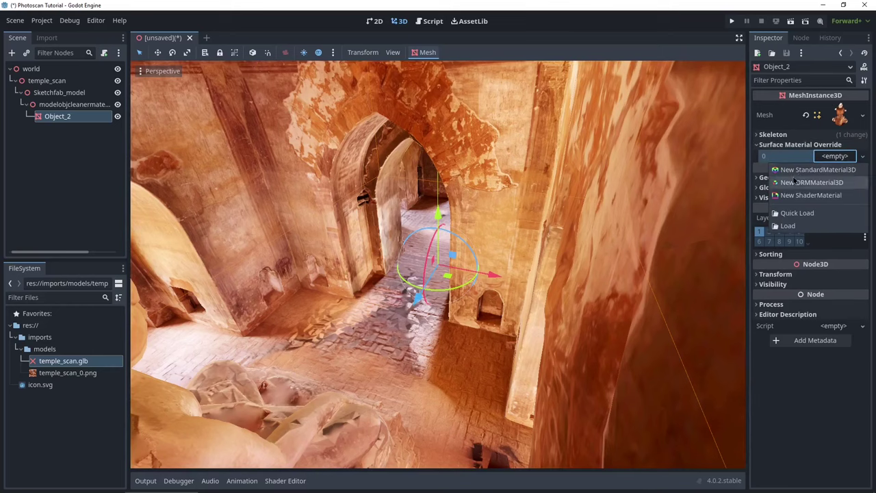
click(794, 181)
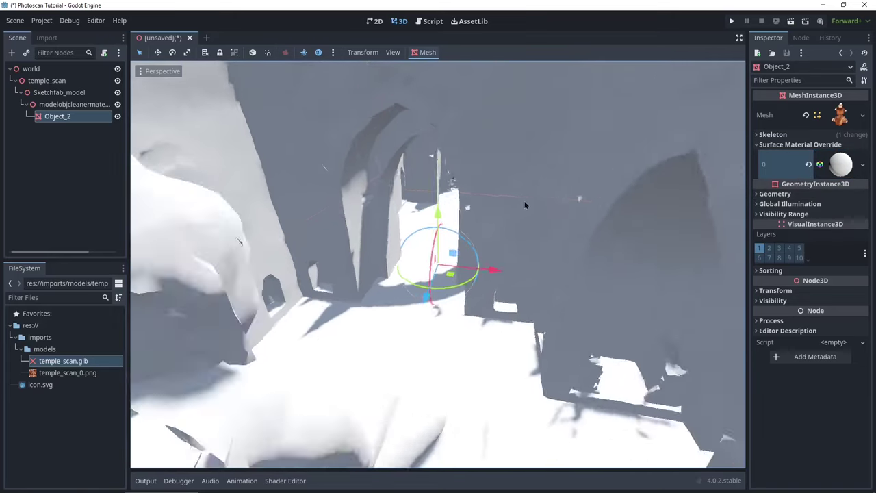
Load imports/models/temple_scan_0.png as the albedo texture of Object_2's override material.
middle_drag(525, 205, 540, 215)
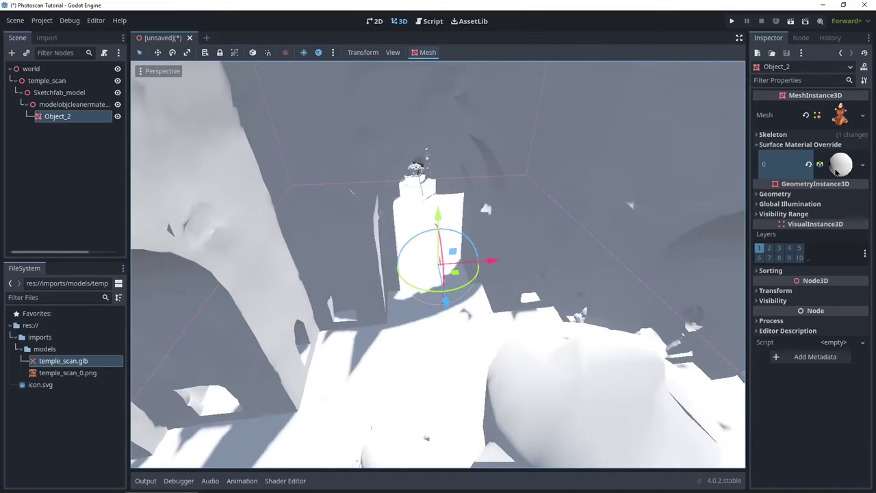
click(834, 165)
scroll(797, 238, down, 5)
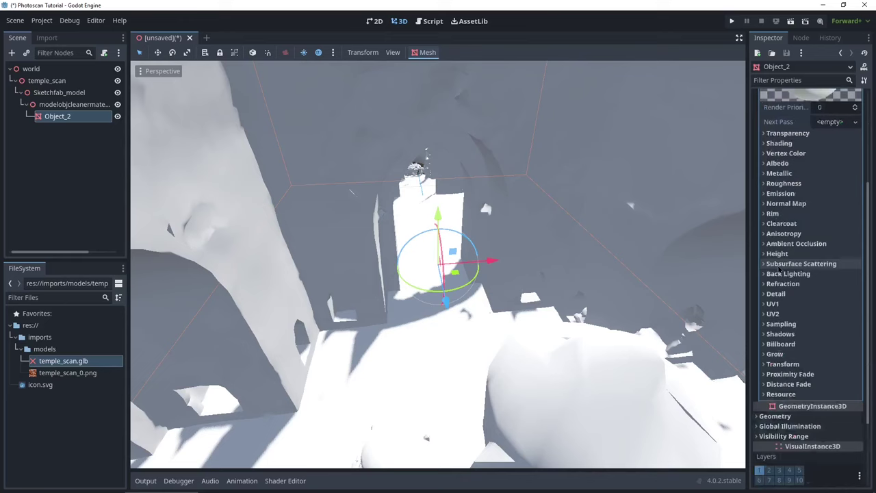
scroll(801, 234, up, 3)
click(777, 212)
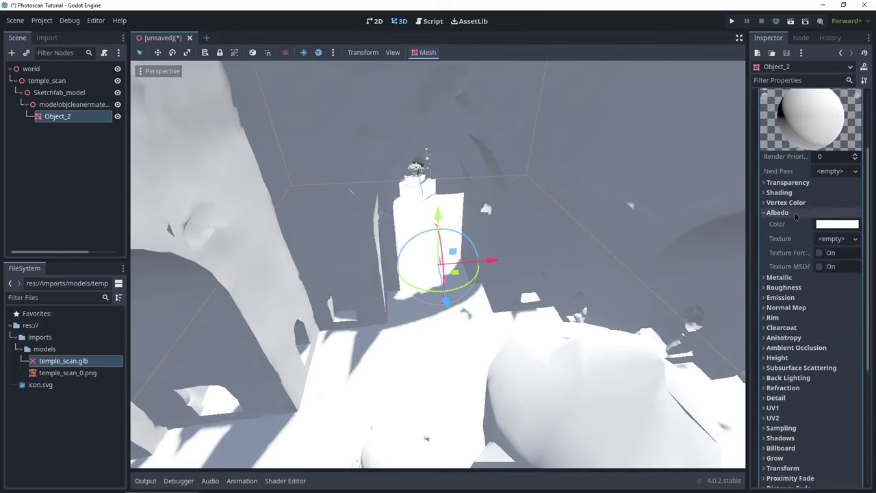
click(832, 239)
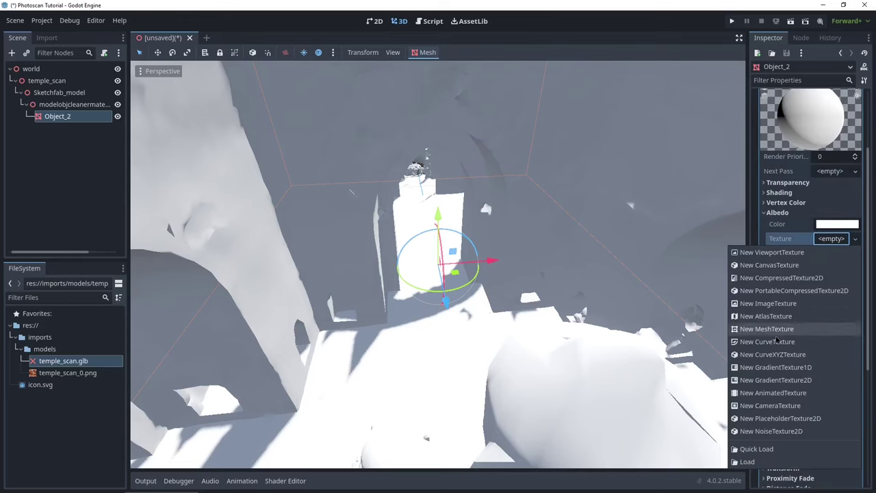
click(755, 449)
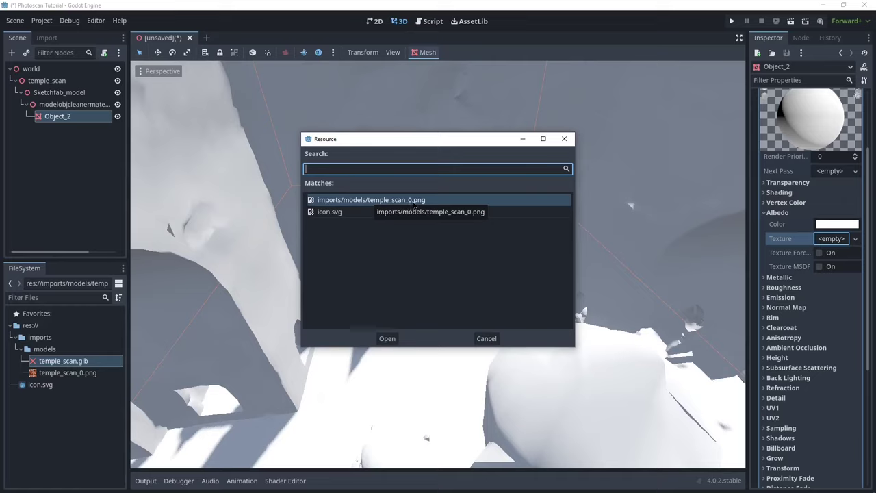
click(387, 339)
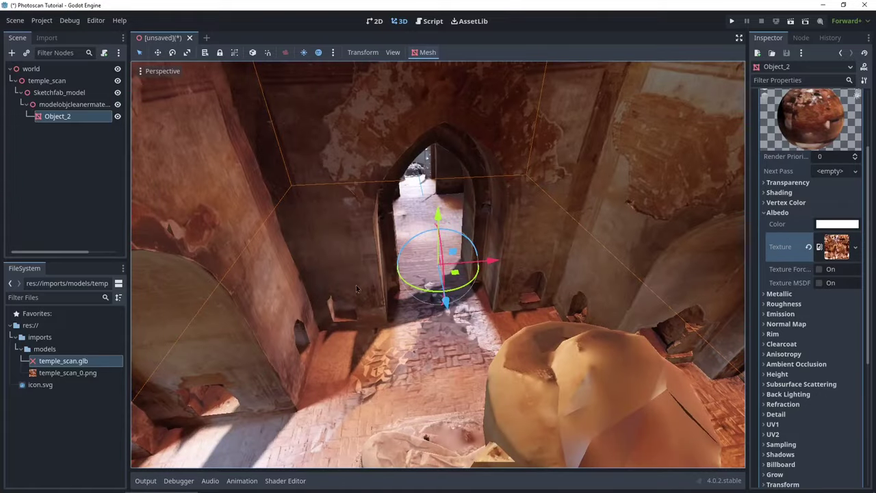
Examine how the textured temple scan responds to light, both inside its rooms and from outside.
middle_drag(356, 285, 482, 268)
scroll(481, 269, up, 2)
scroll(482, 272, down, 10)
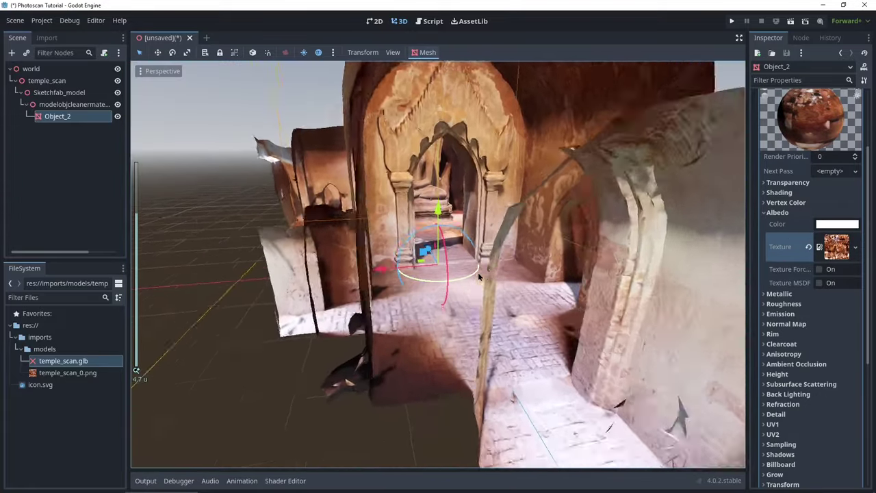
middle_drag(479, 276, 492, 319)
middle_drag(411, 282, 523, 277)
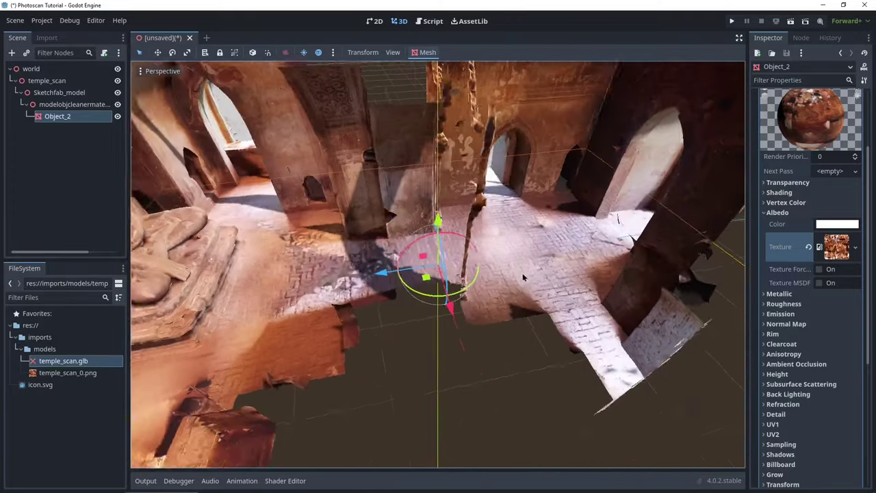
scroll(522, 276, down, 10)
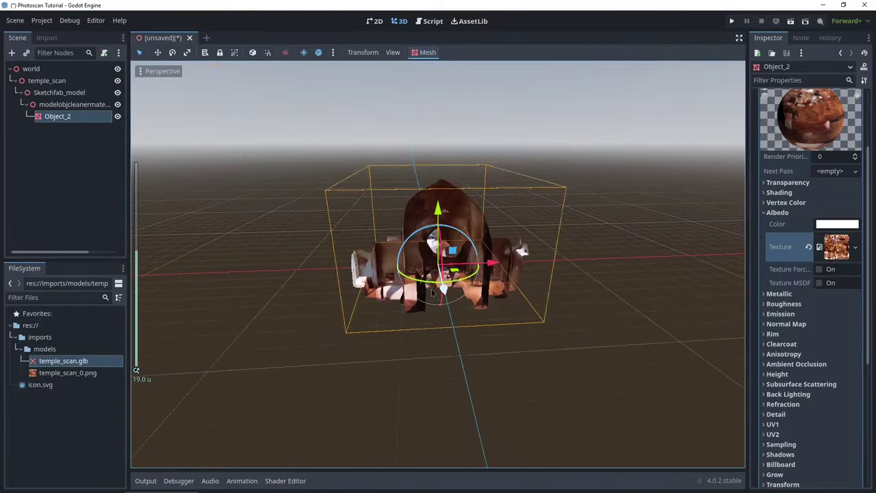
scroll(432, 292, up, 15)
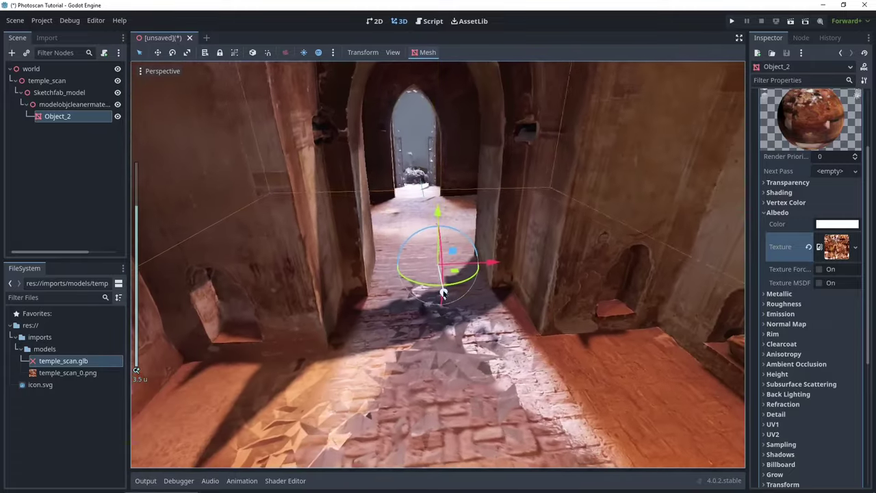
middle_drag(443, 293, 446, 269)
middle_drag(442, 230, 363, 149)
Turn off the preview sunlight and add the preview environment to the scene as a WorldEnvironment node.
click(68, 159)
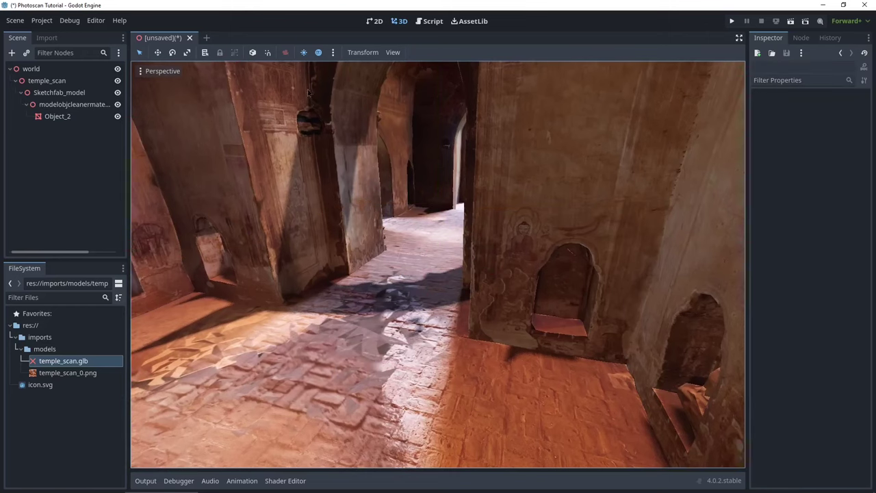
click(304, 54)
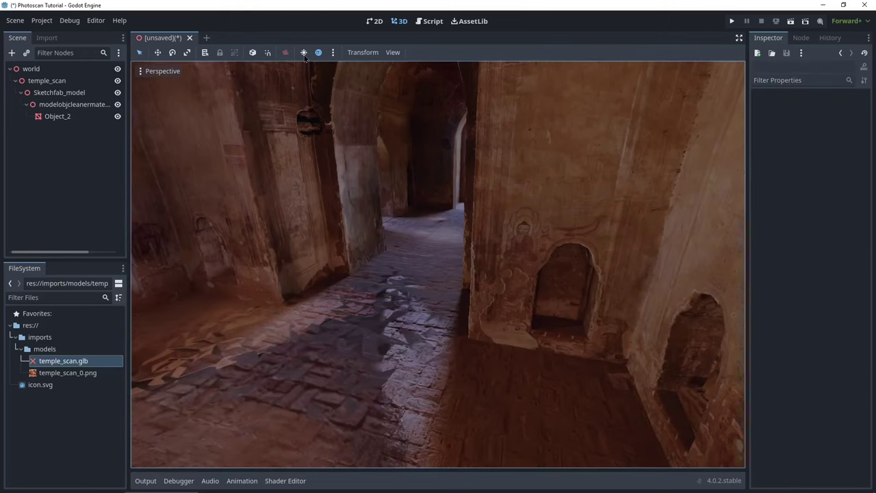
middle_drag(306, 139, 326, 163)
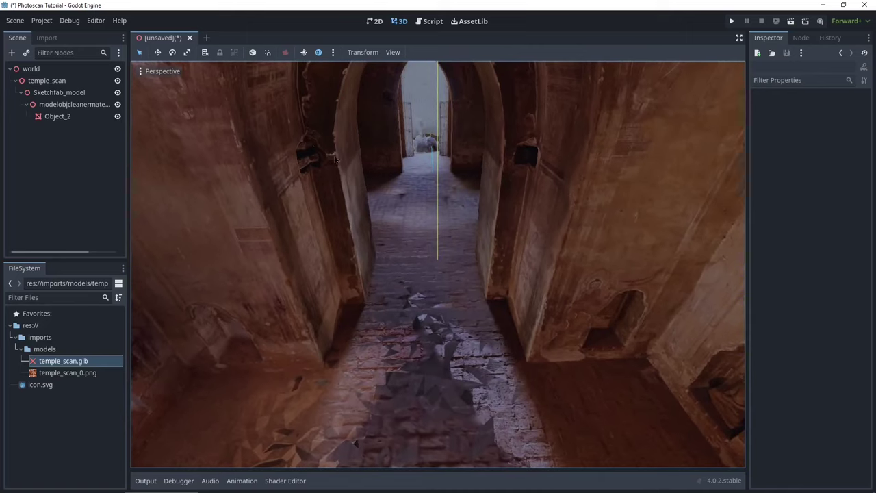
click(333, 54)
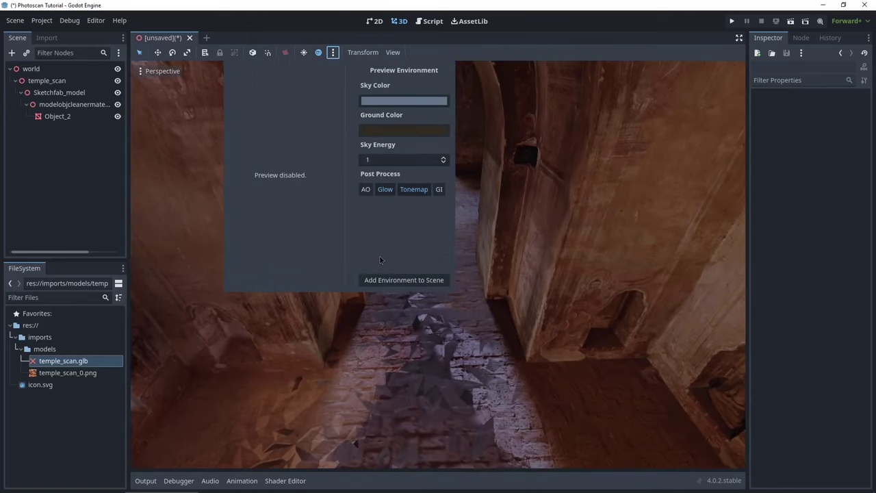
click(404, 280)
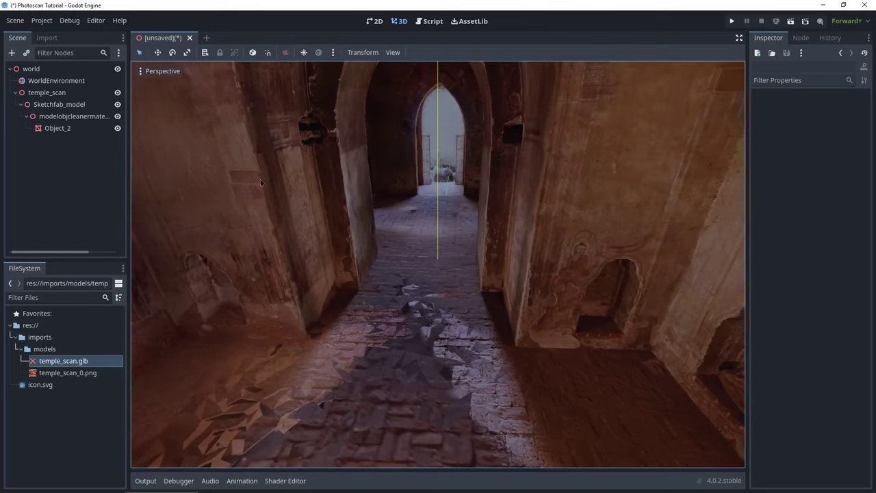
Enable SDFGI in the WorldEnvironment node's environment resource.
click(72, 81)
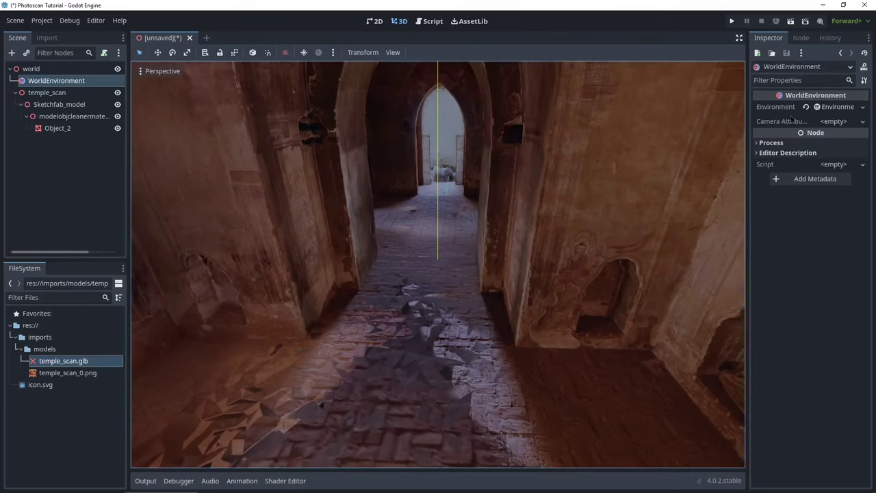
click(832, 107)
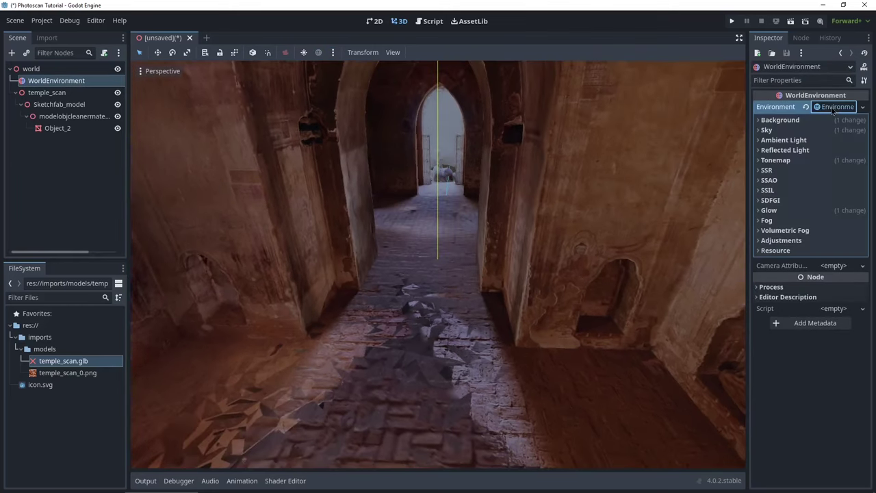
click(773, 201)
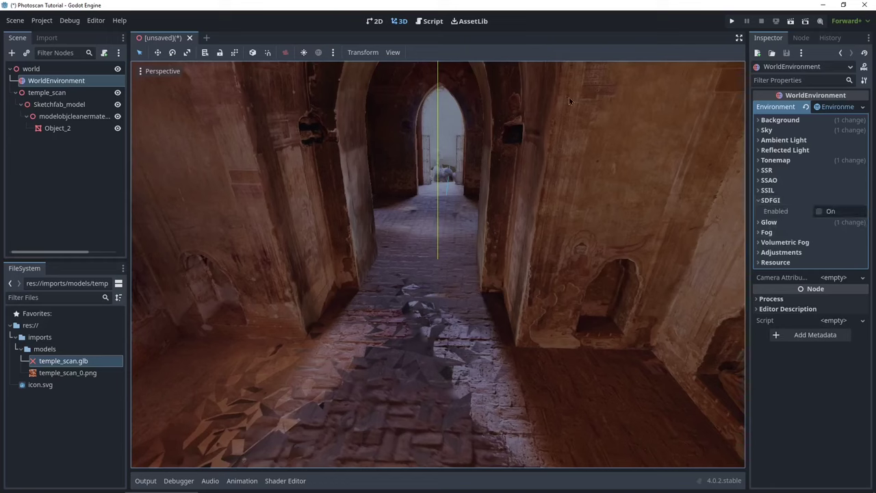
click(818, 211)
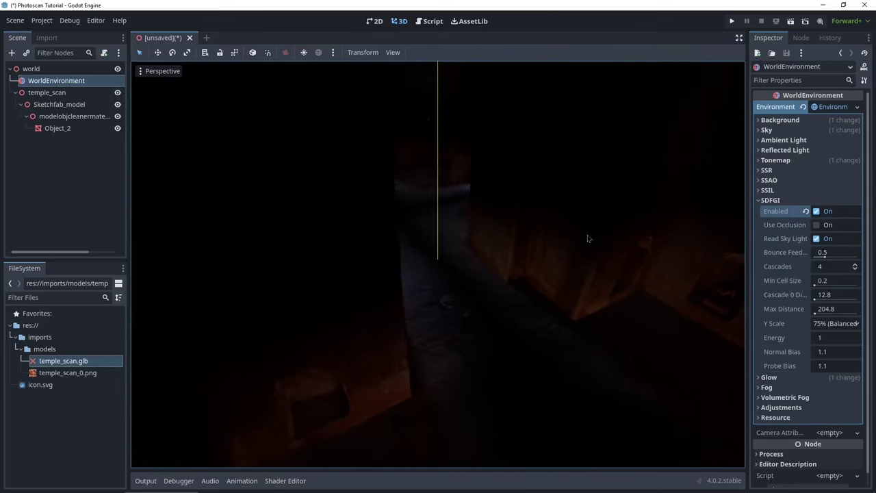
Examine the SDFGI lighting throughout the temple, from inside the rooms and from above.
scroll(565, 231, down, 5)
scroll(562, 232, down, 4)
middle_drag(553, 236, 377, 253)
middle_drag(472, 252, 285, 218)
scroll(415, 256, up, 10)
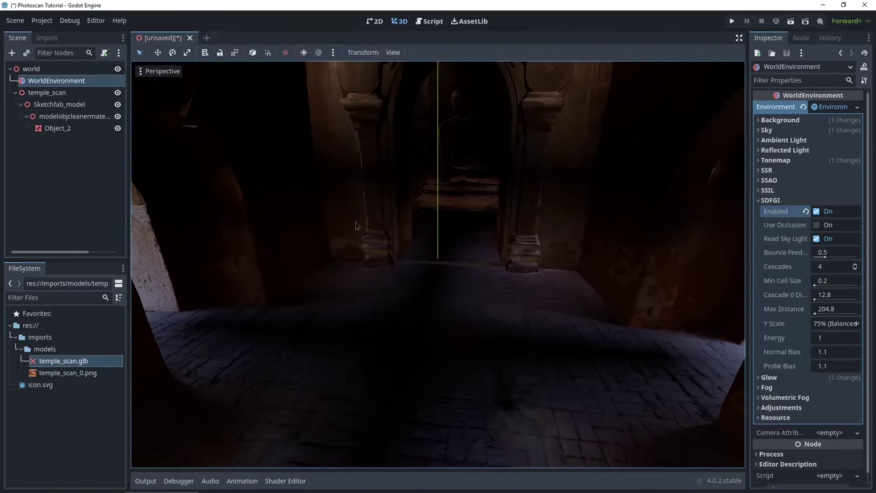
scroll(356, 226, down, 3)
scroll(643, 149, down, 6)
middle_drag(643, 152, 643, 274)
scroll(637, 257, down, 9)
scroll(644, 274, up, 11)
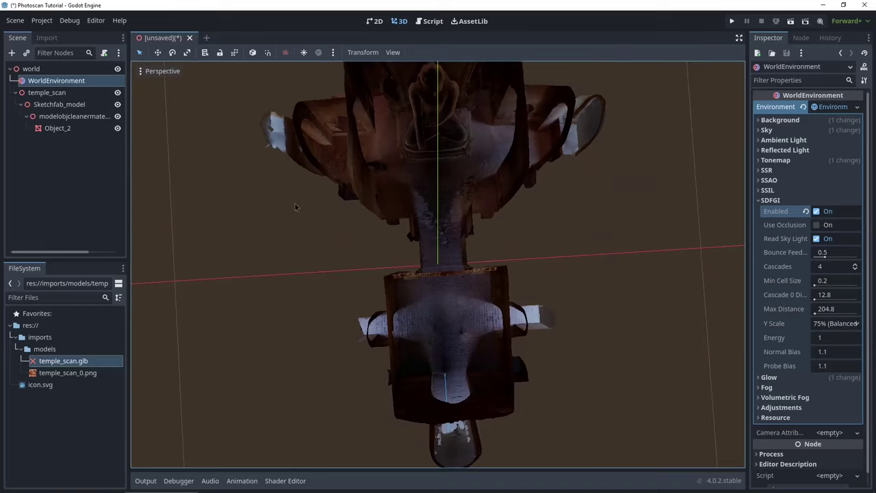
Collapse the temple_scan branch in the scene tree.
click(16, 92)
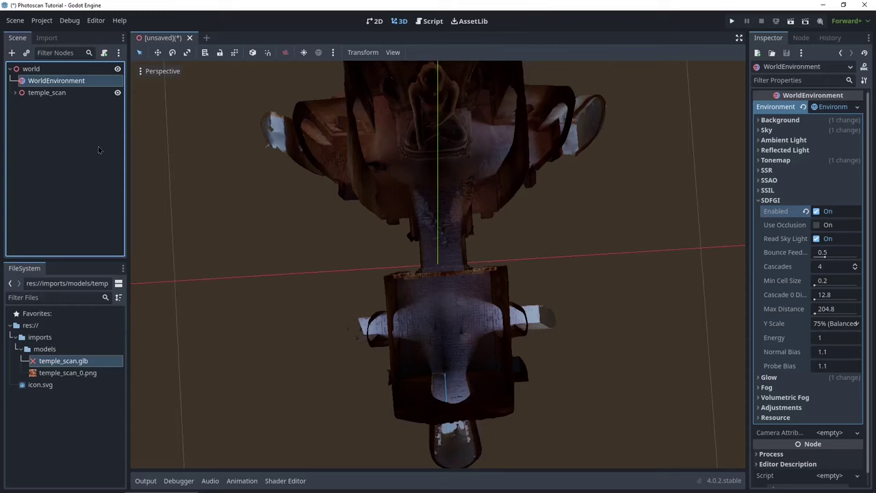
Add a Node3D child named lights under the world node.
click(31, 71)
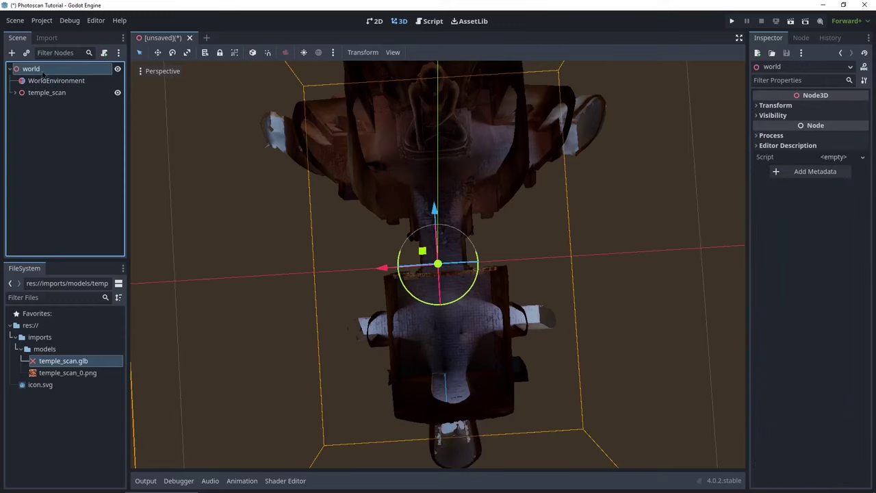
right_click(39, 70)
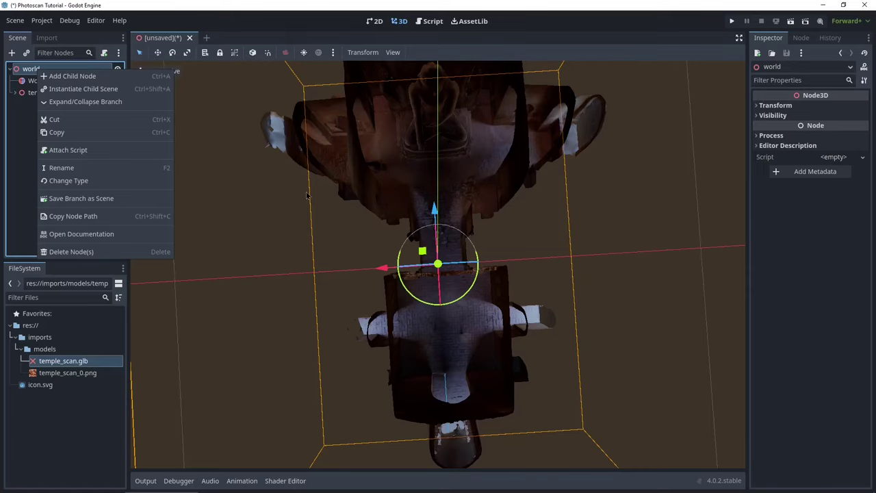
click(75, 76)
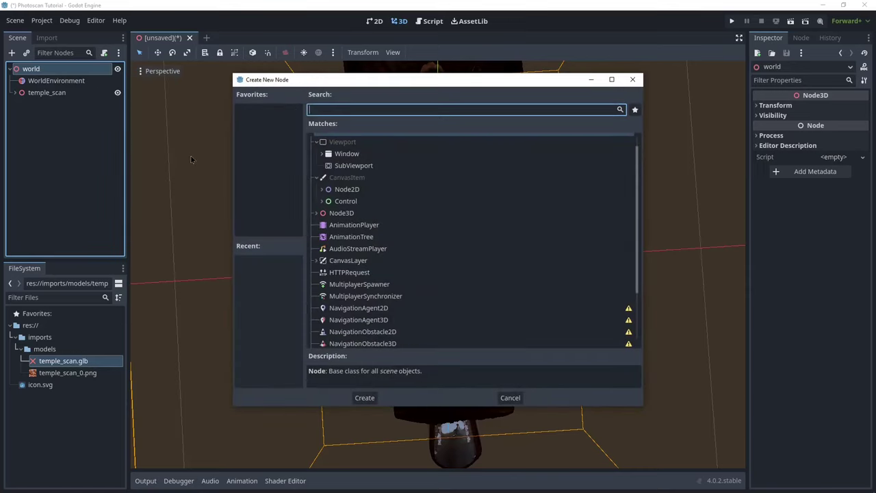
text(node)
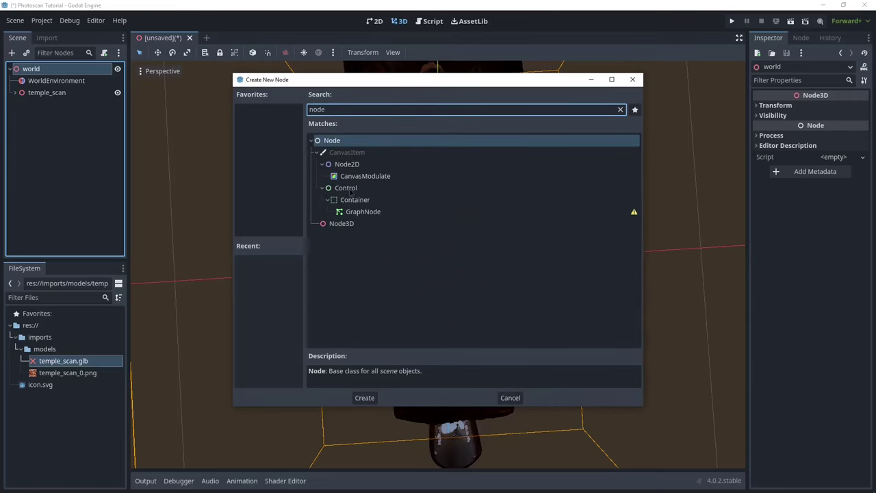
double_click(339, 225)
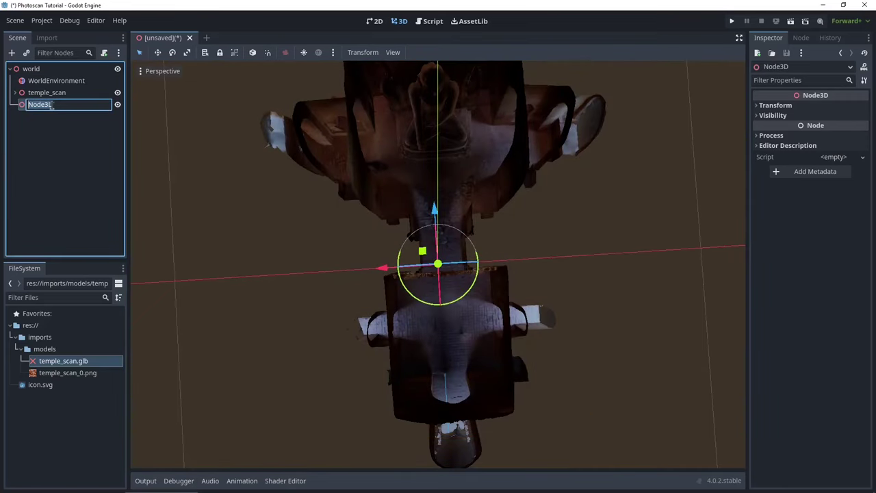
Add an OmniLight3D under the lights node and raise it above the floor of the passage between the rooms.
right_click(52, 108)
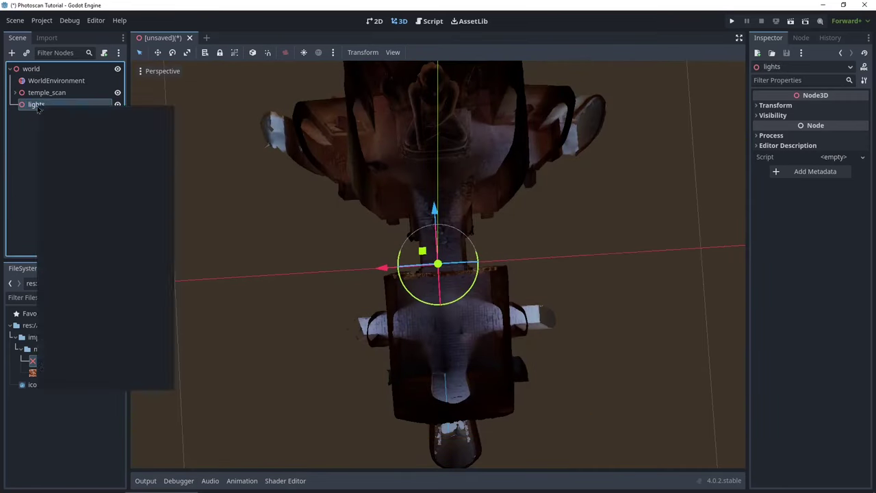
click(69, 110)
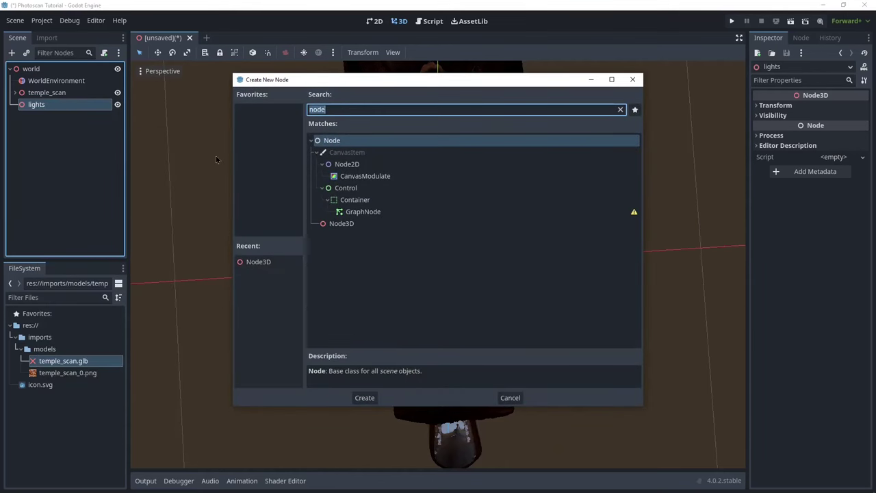
text(omni)
double_click(359, 235)
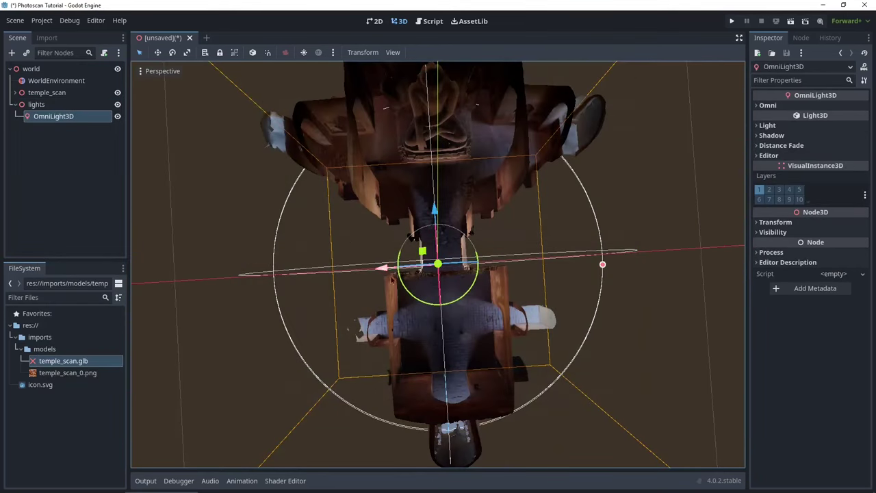
middle_drag(382, 289, 411, 137)
drag(443, 209, 443, 179)
scroll(443, 179, up, 5)
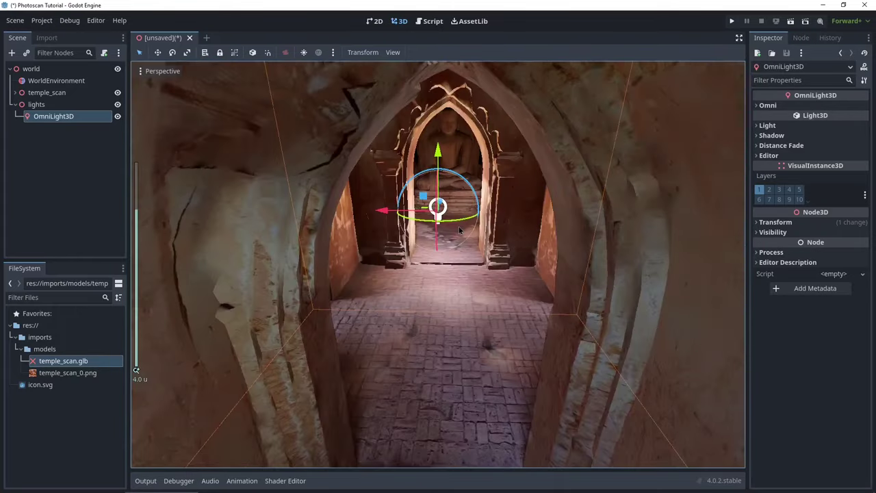
Set the omni light's size to 0.3 m and its energy to 1.3.
click(769, 126)
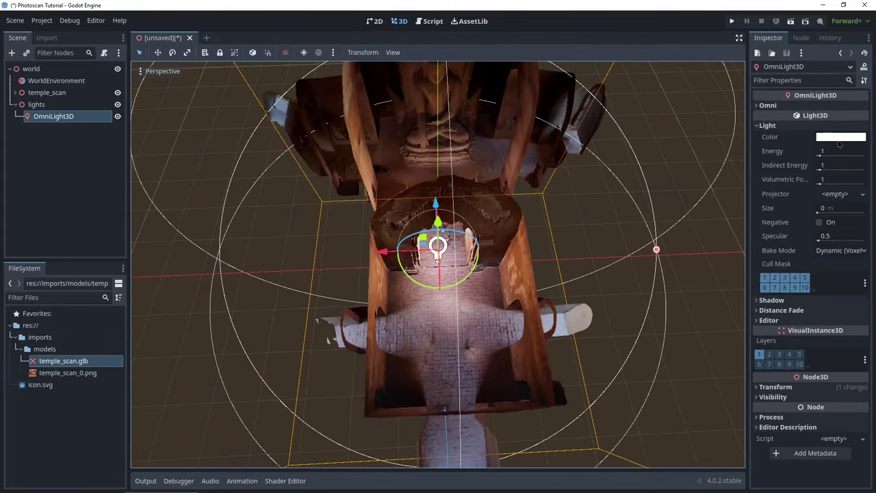
click(836, 210)
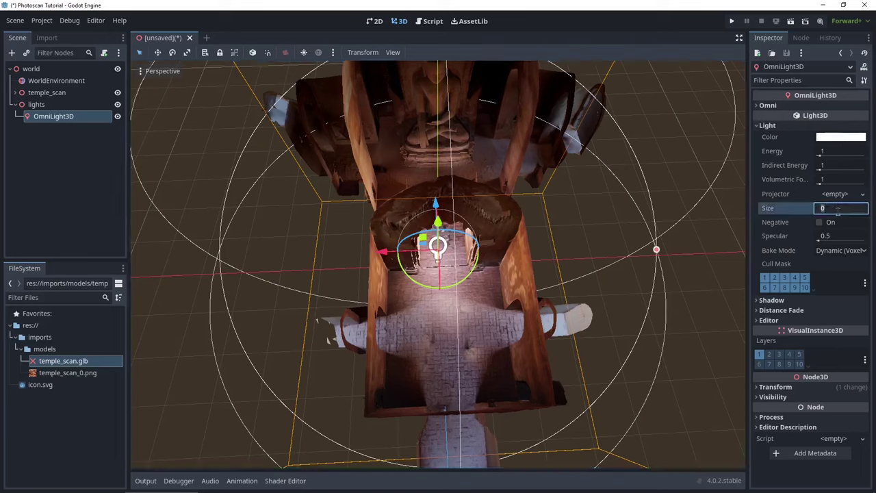
key(Return)
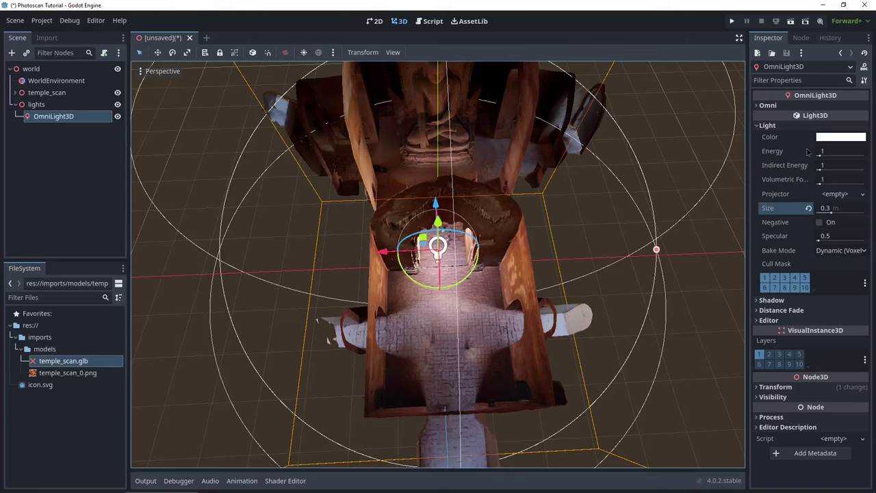
click(848, 154)
text(1.3)
key(Return)
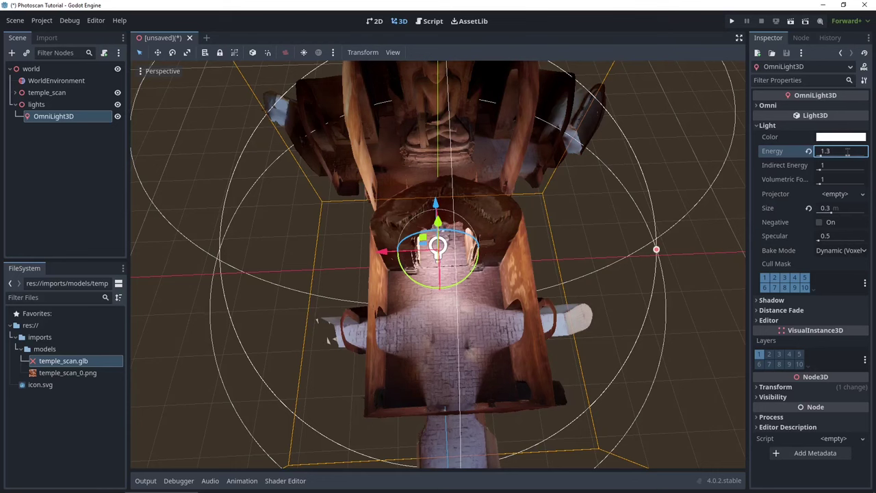
Move the omni light into one of the side window openings of the front room.
middle_drag(636, 206, 613, 250)
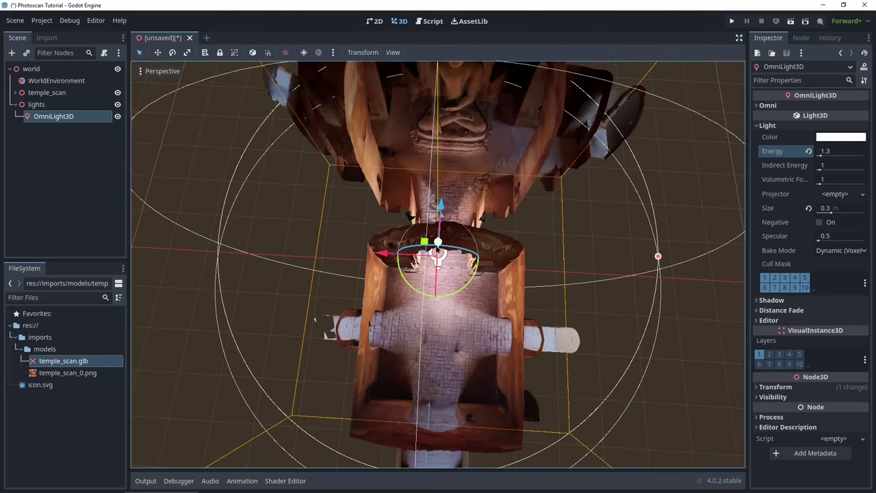
mouse_move(438, 242)
mouse_down()
mouse_move(438, 265)
mouse_move(438, 242)
mouse_up()
middle_drag(439, 242, 425, 252)
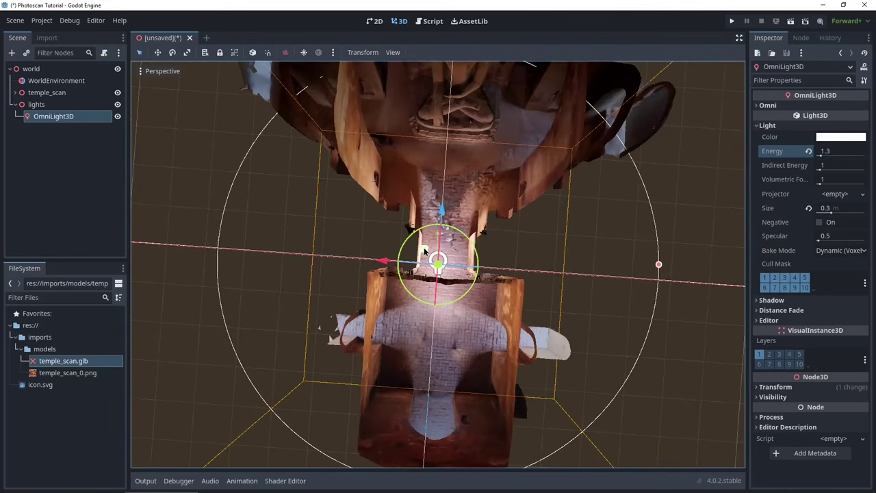
drag(425, 252, 347, 315)
scroll(418, 294, up, 3)
middle_drag(418, 301, 422, 237)
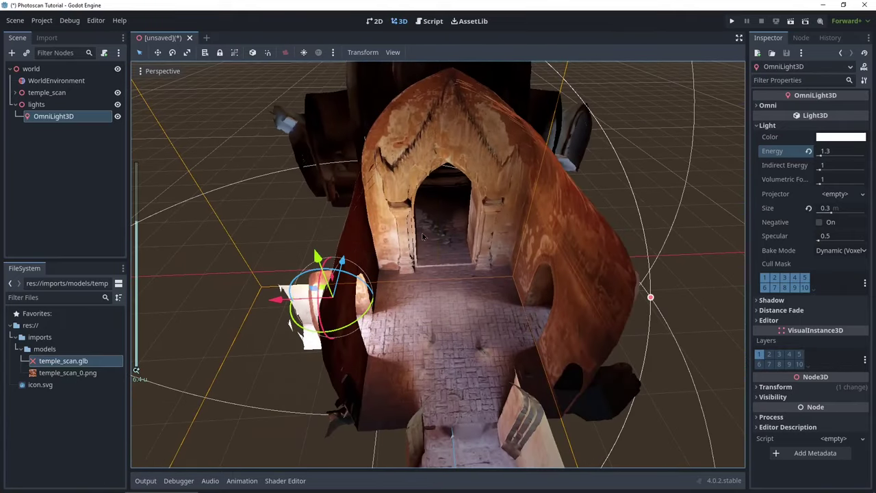
Enable shadows on the omni light.
click(777, 300)
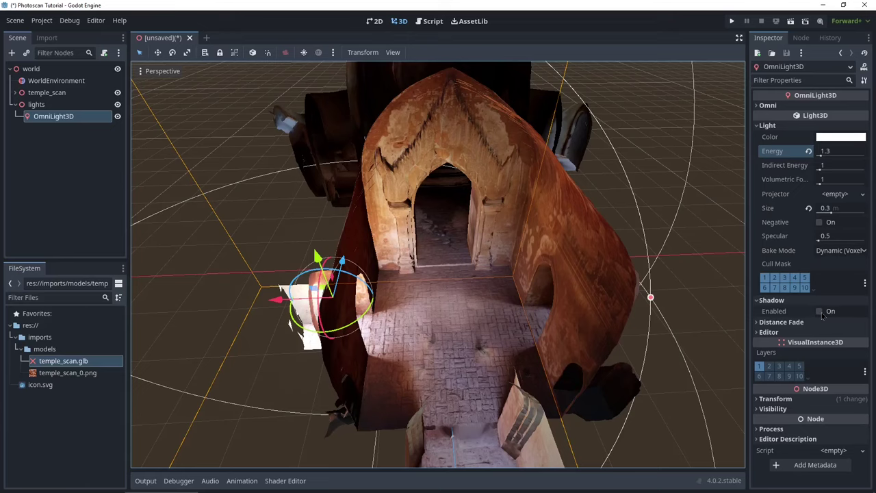
click(820, 312)
middle_drag(540, 301, 547, 352)
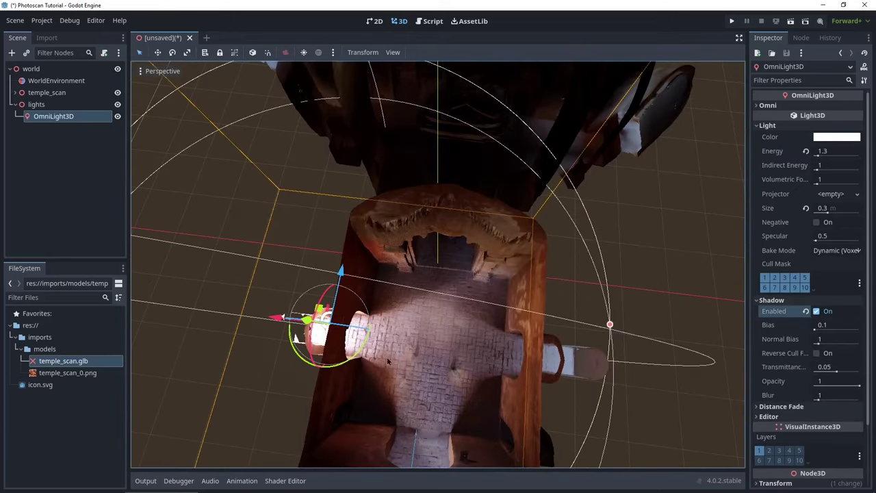
Fine-tune the light's sideways position within the side window opening, ending slightly farther outside the front room.
mouse_move(277, 321)
mouse_down()
mouse_move(241, 315)
mouse_move(293, 317)
mouse_move(282, 316)
mouse_up()
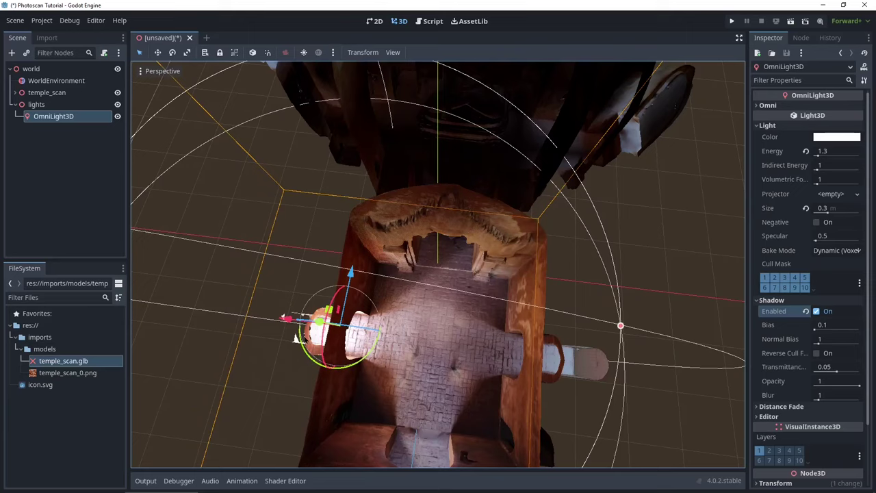
middle_drag(310, 338, 336, 364)
scroll(336, 363, up, 6)
scroll(336, 363, down, 6)
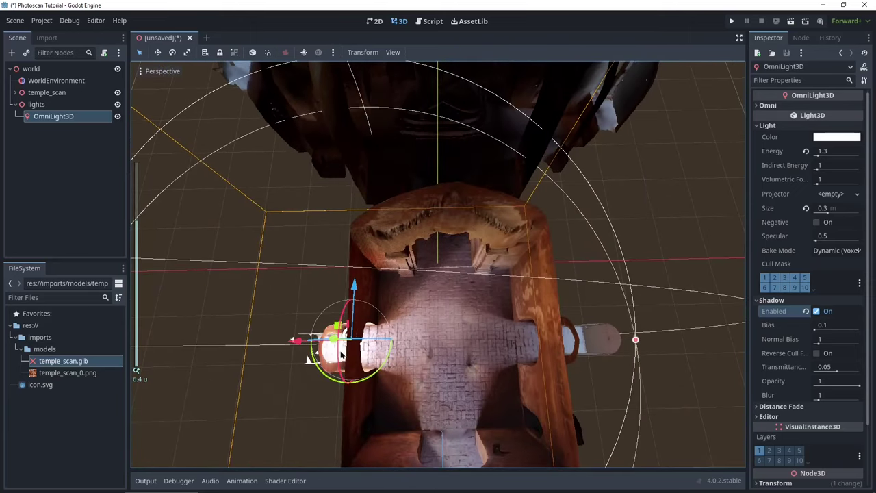
scroll(335, 376, up, 2)
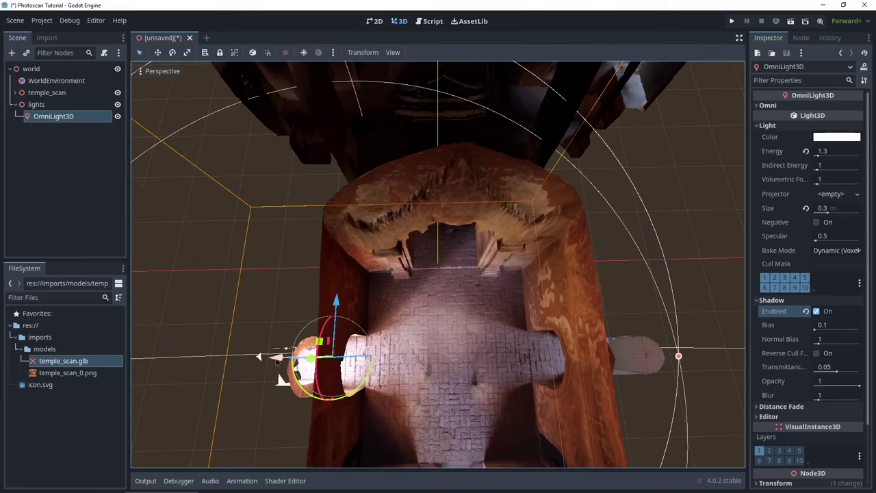
mouse_move(277, 361)
mouse_down()
mouse_move(250, 356)
mouse_move(259, 358)
mouse_up()
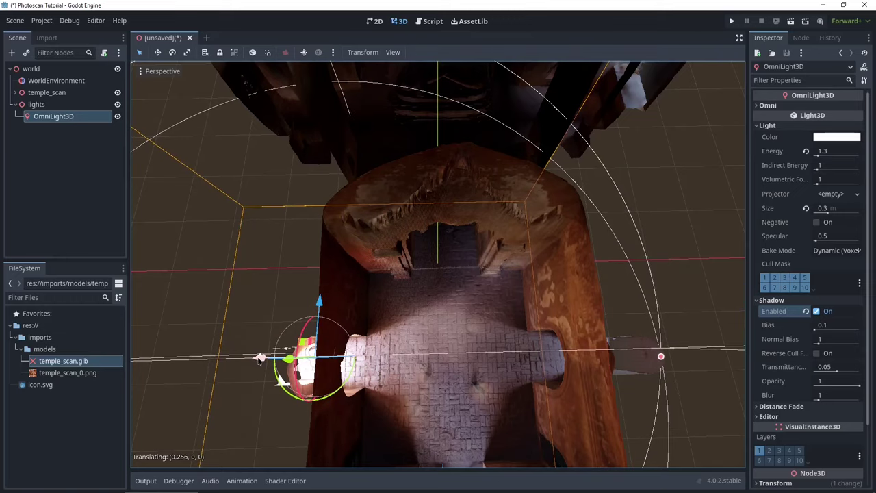
Duplicate the omni light and move the copy into the opposite side window of the front room.
middle_drag(382, 379, 371, 404)
scroll(377, 384, down, 5)
key(ctrl+d)
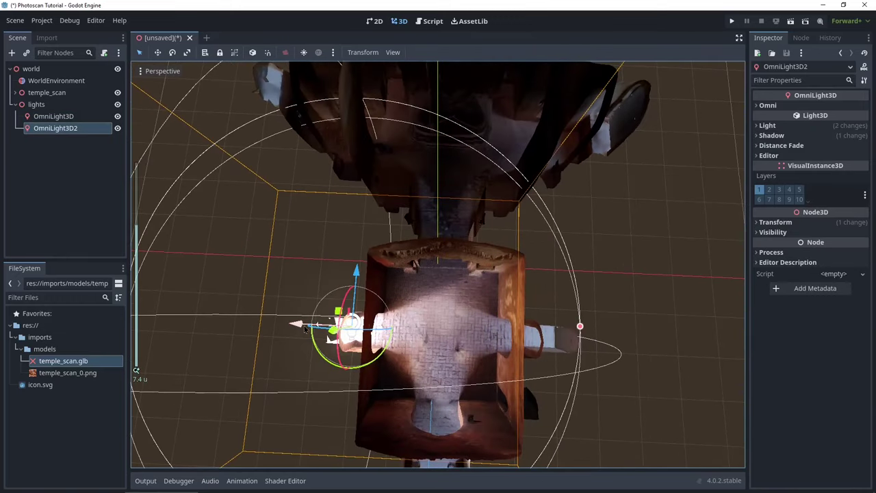
drag(316, 327, 480, 345)
middle_drag(480, 346, 505, 348)
scroll(505, 348, down, 3)
Duplicate the light twice more, placing one copy at the front entrance and one in a side alcove of the statue chamber.
key(ctrl+d)
drag(510, 308, 319, 144)
key(ctrl+d)
middle_drag(330, 202, 331, 225)
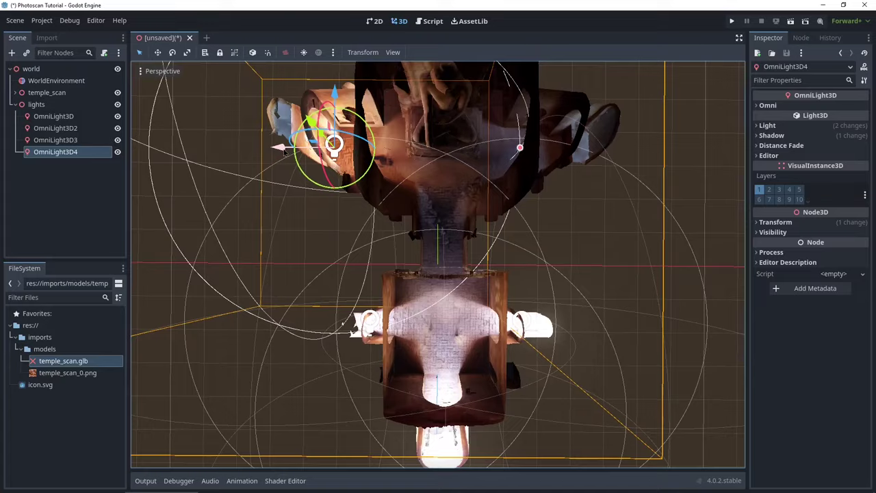
Duplicate the alcove light and move the copy across to the opposite side alcove of the statue chamber.
middle_drag(438, 260, 406, 232)
scroll(390, 222, down, 3)
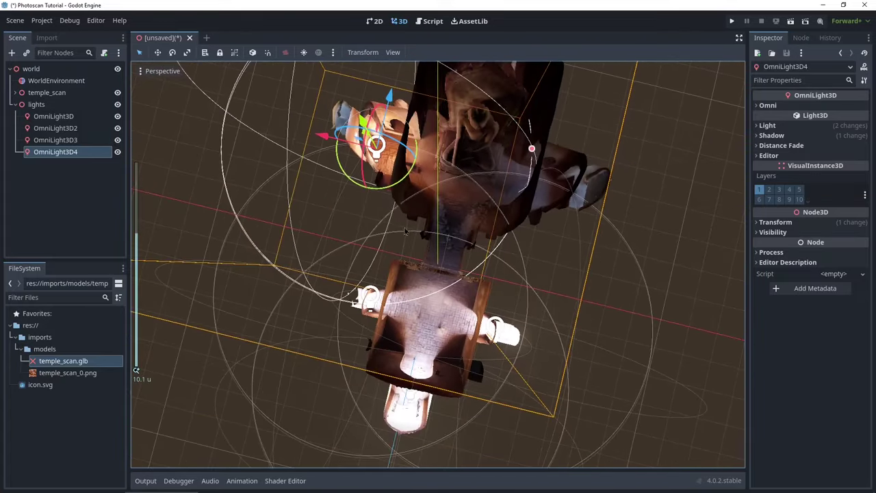
drag(322, 136, 520, 195)
key(ctrl+d)
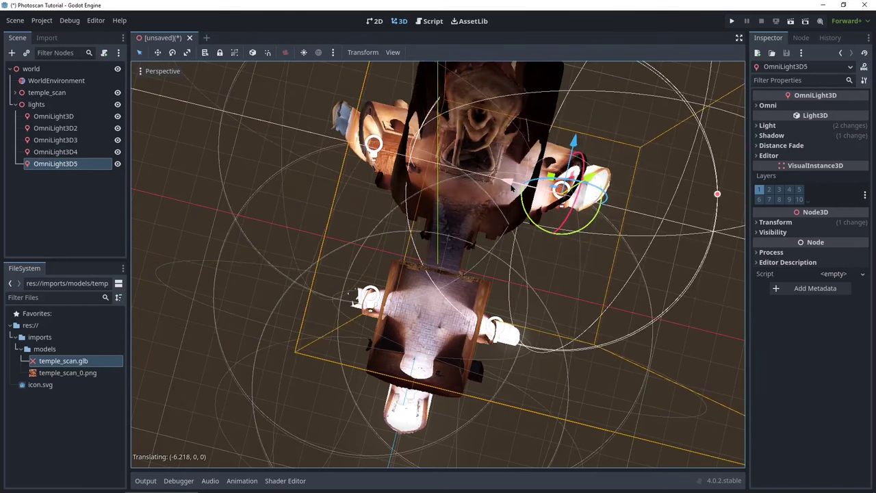
Duplicate the light once more and move the copy to the middle of the statue chamber.
middle_drag(498, 213, 465, 198)
scroll(465, 199, up, 15)
middle_drag(466, 240, 448, 187)
right_drag(448, 187, 438, 267)
key(w)
key(s)
key(w)
key(s)
key(ctrl+d)
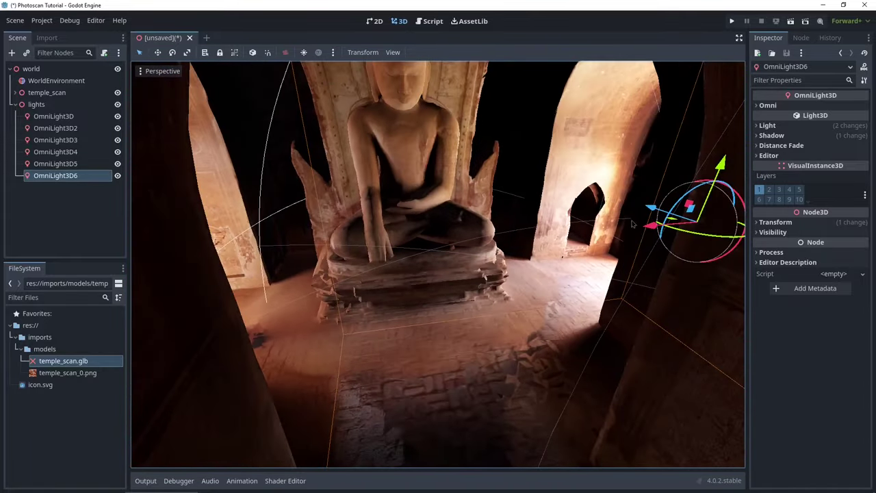
drag(526, 235, 387, 253)
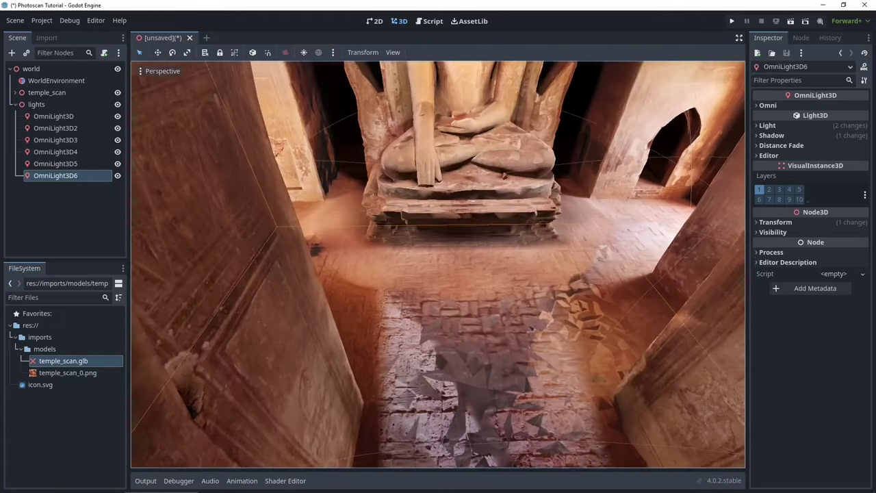
Raise the central light above the statue towards the vaulted ceiling and adjust its position in front of the statue.
key(w)
right_drag(463, 288, 462, 205)
key(s)
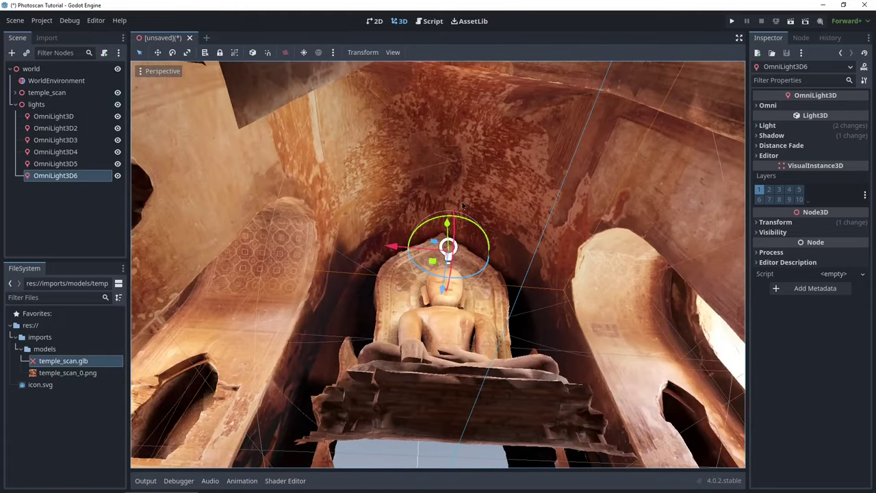
drag(447, 223, 446, 178)
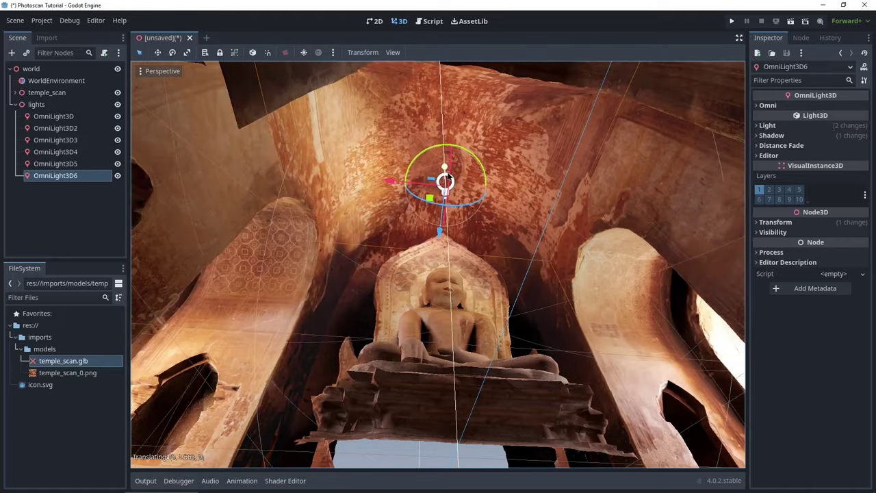
key(s)
right_drag(448, 177, 449, 288)
key(e)
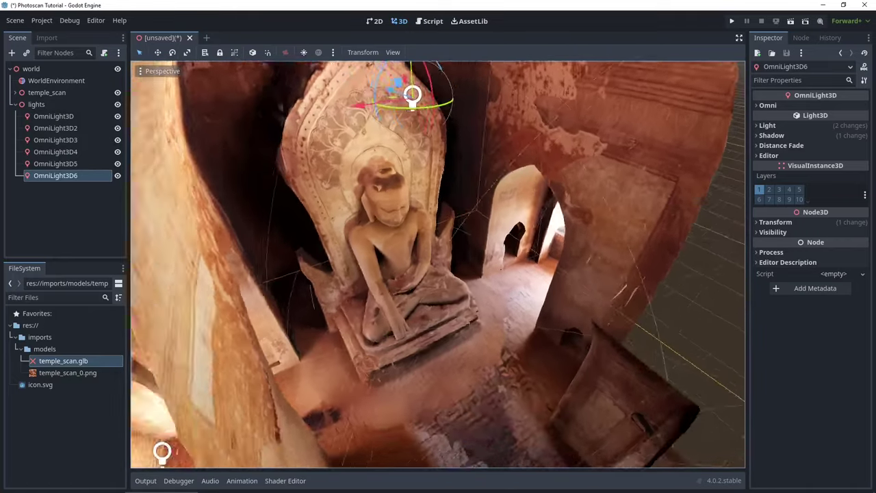
middle_drag(438, 233, 458, 156)
mouse_move(497, 177)
mouse_down()
mouse_move(527, 174)
mouse_move(501, 183)
mouse_up()
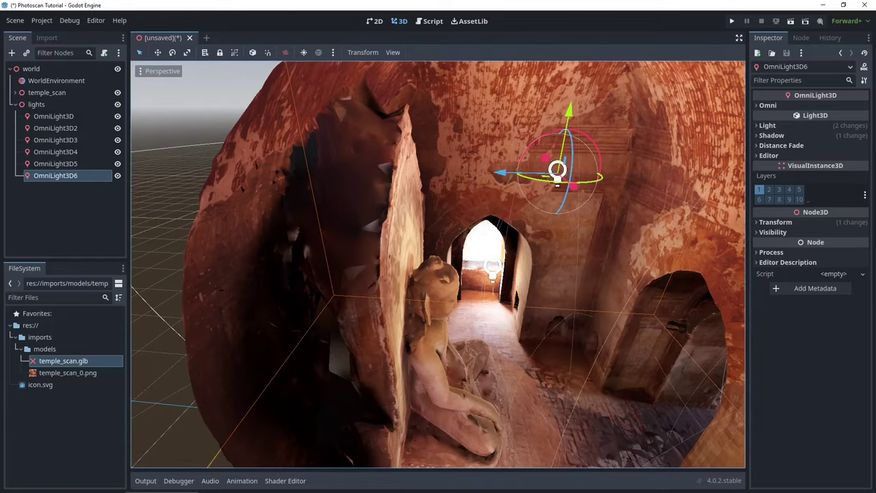
Enable the Adjustments section in the environment of the WorldEnvironment node.
right_drag(438, 265, 664, 274)
key(w)
key(w)
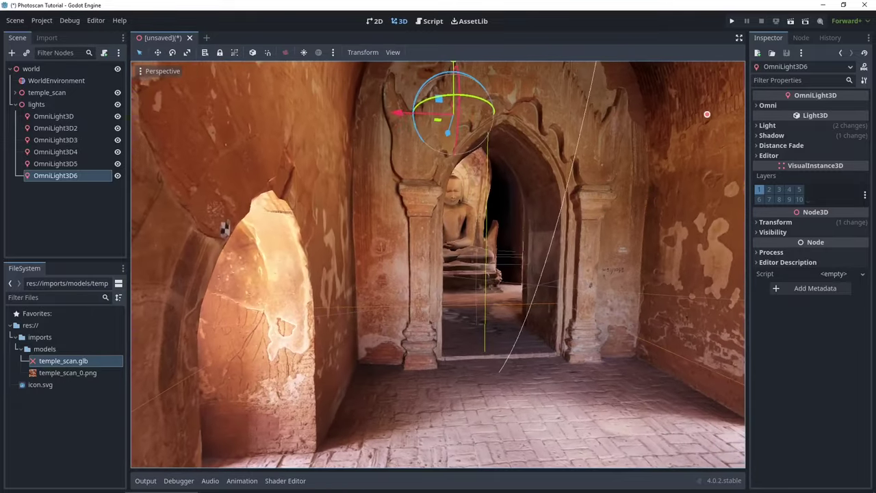
right_drag(224, 229, 409, 224)
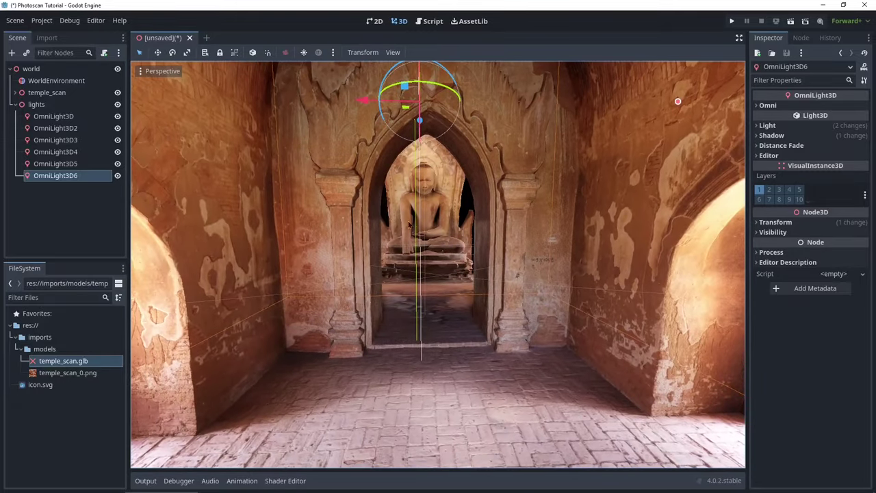
click(61, 81)
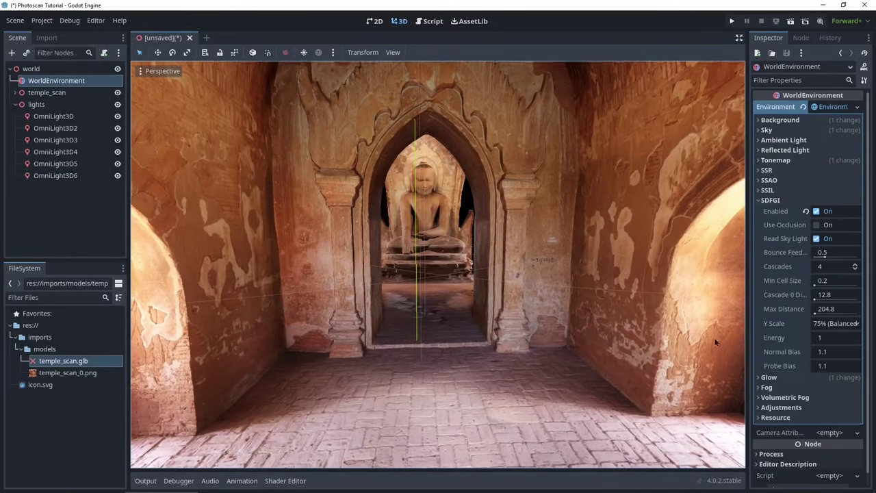
click(783, 408)
click(816, 419)
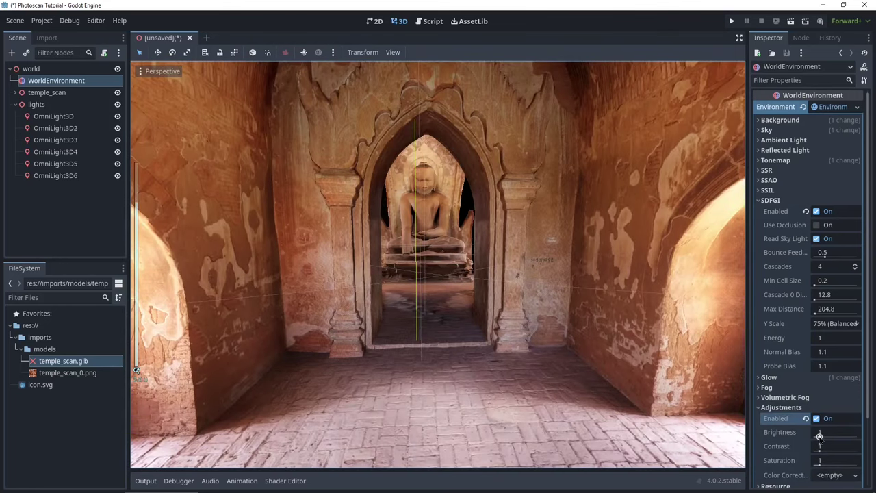
Try different brightness and contrast adjustments on the environment, then reset both to their defaults.
drag(819, 437, 819, 466)
click(806, 432)
click(806, 445)
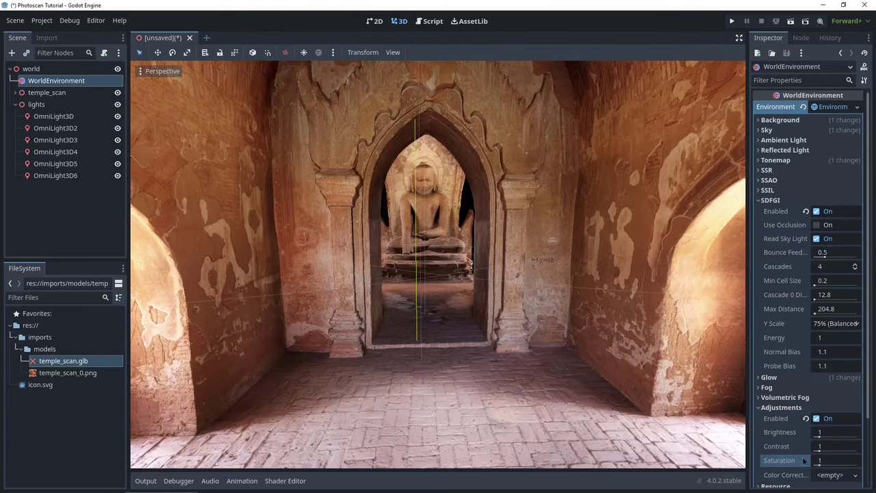
middle_drag(685, 387, 662, 391)
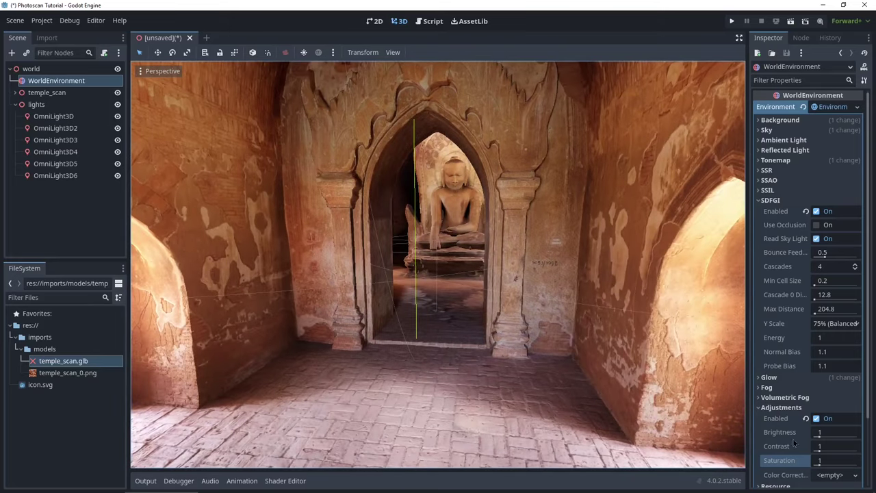
middle_drag(666, 442, 634, 388)
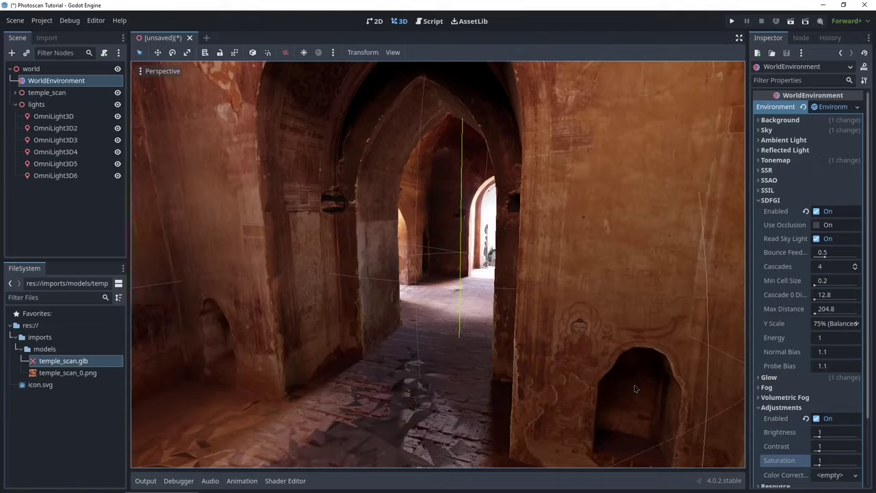
middle_drag(487, 354, 334, 368)
scroll(459, 385, up, 1)
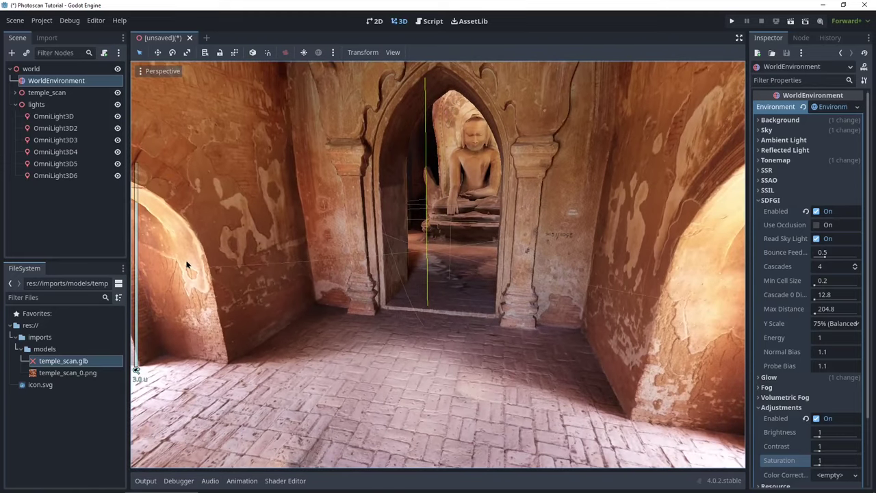
Add a MeshInstance3D as a child of the world node and assign it a new BoxMesh.
click(16, 104)
right_click(38, 69)
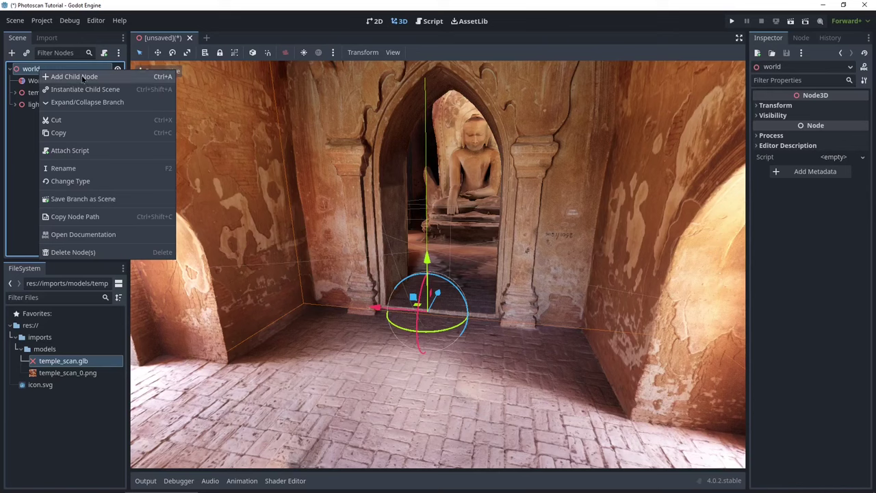
click(72, 76)
text(mesh)
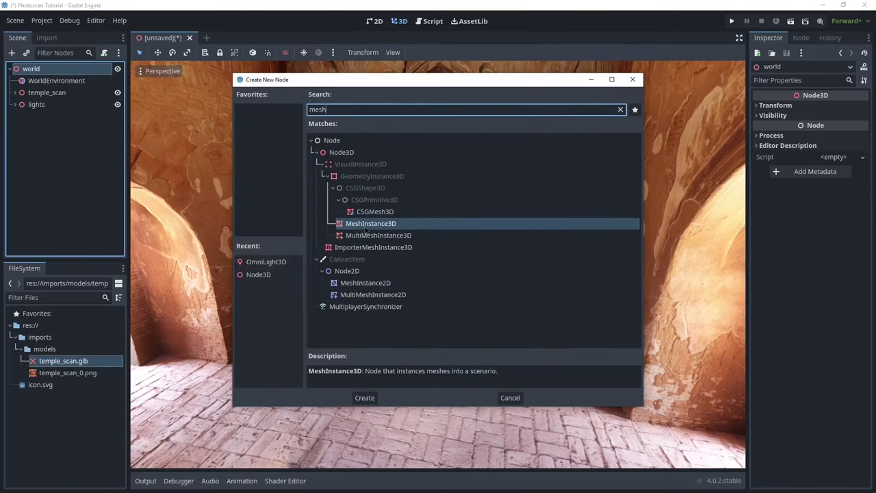
double_click(366, 226)
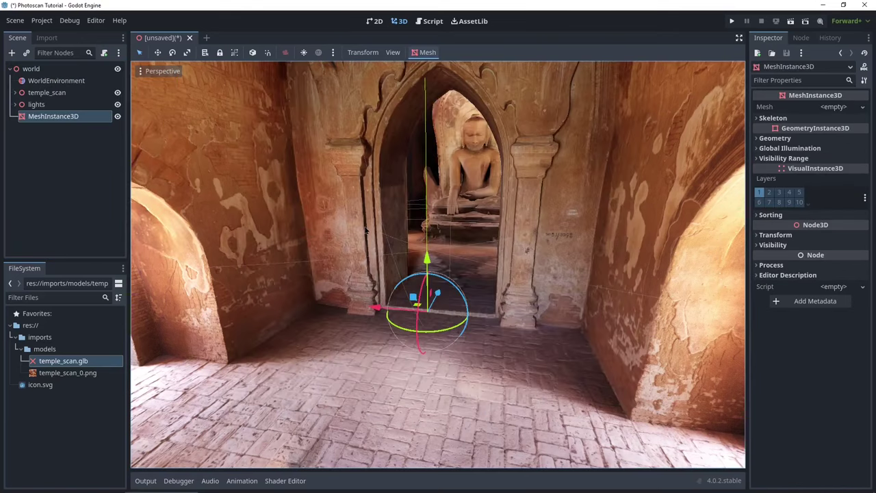
click(829, 108)
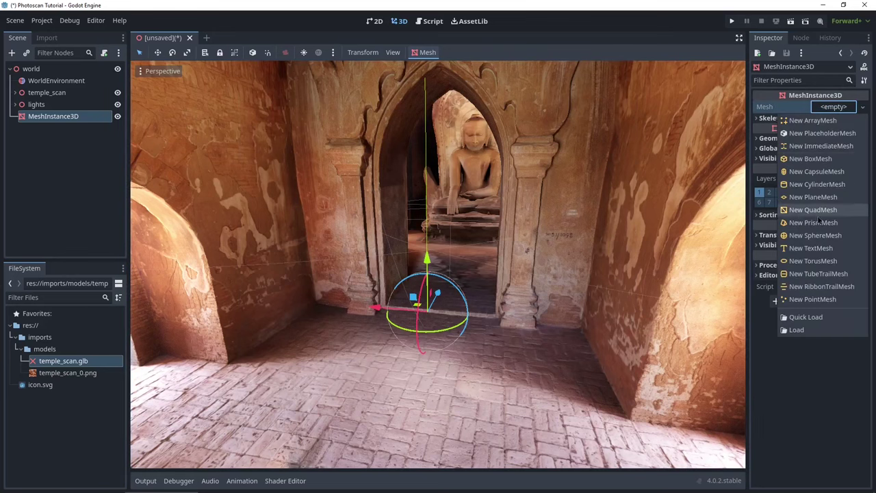
click(819, 160)
Raise the box and move it away from the inner doorway to the middle of the front hall.
drag(427, 259, 427, 215)
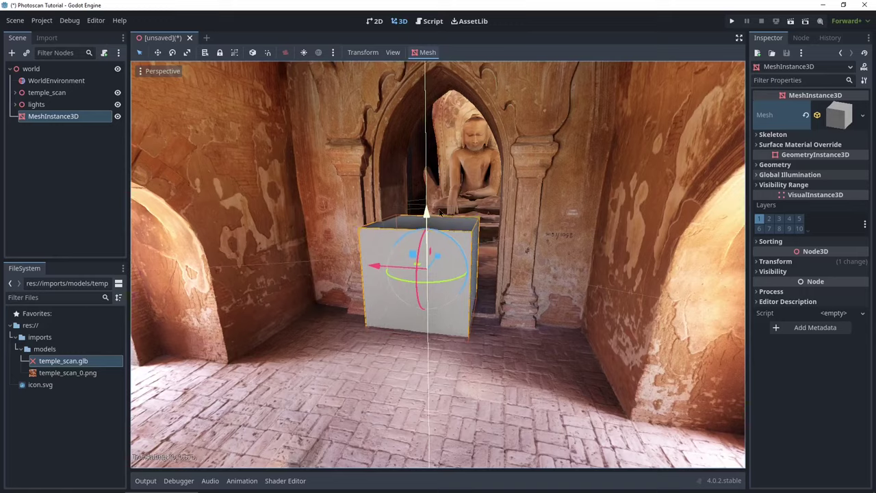
middle_drag(551, 250, 454, 255)
drag(470, 252, 319, 323)
middle_drag(319, 323, 562, 283)
mouse_move(618, 289)
mouse_down()
mouse_move(632, 254)
mouse_move(616, 295)
mouse_up()
scroll(616, 296, down, 8)
middle_drag(616, 292, 591, 301)
mouse_move(504, 351)
mouse_down()
mouse_move(462, 348)
mouse_move(498, 355)
mouse_up()
Scale the box down to a smaller cube in the front hall.
key(e)
key(r)
mouse_move(493, 277)
mouse_down()
mouse_move(499, 298)
mouse_move(505, 273)
mouse_up()
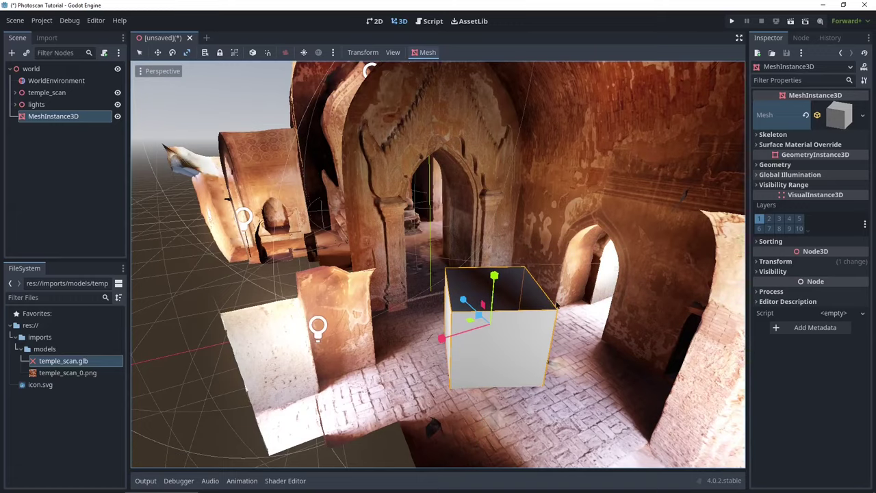
middle_drag(548, 287, 508, 308)
scroll(506, 311, up, 8)
scroll(506, 311, down, 10)
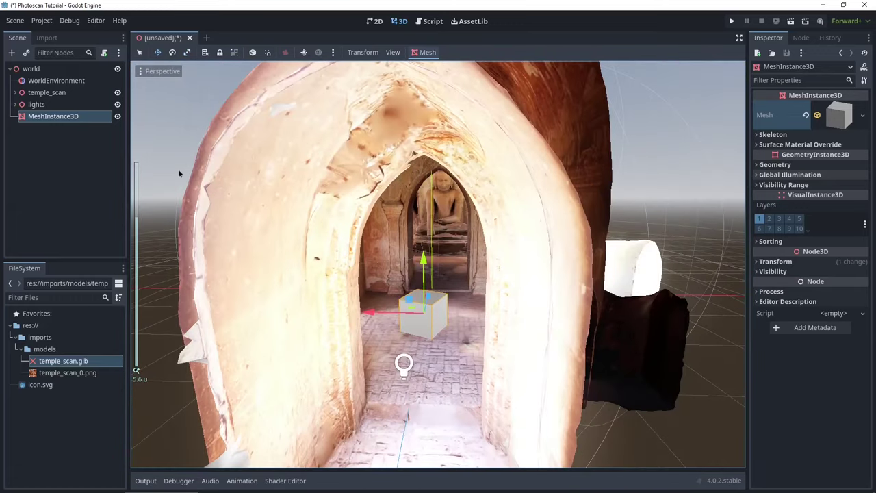
Add a Camera3D node as a child of the world node.
click(32, 69)
right_click(42, 69)
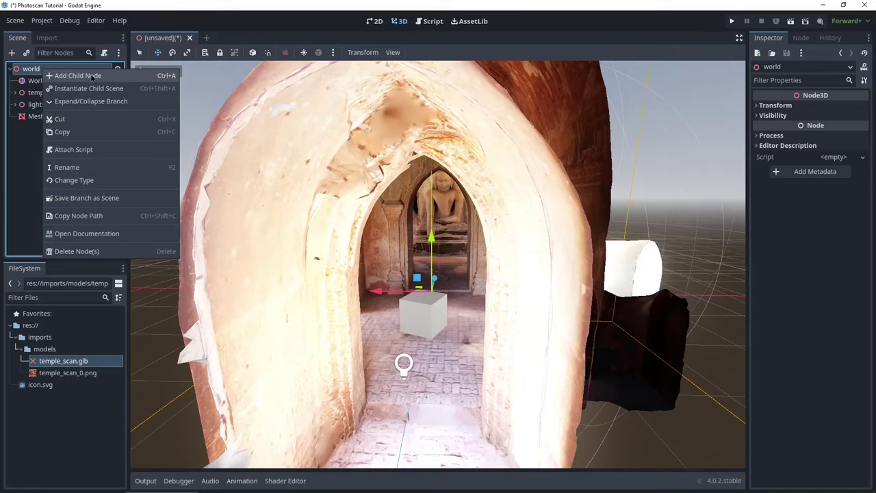
click(177, 77)
text(camera)
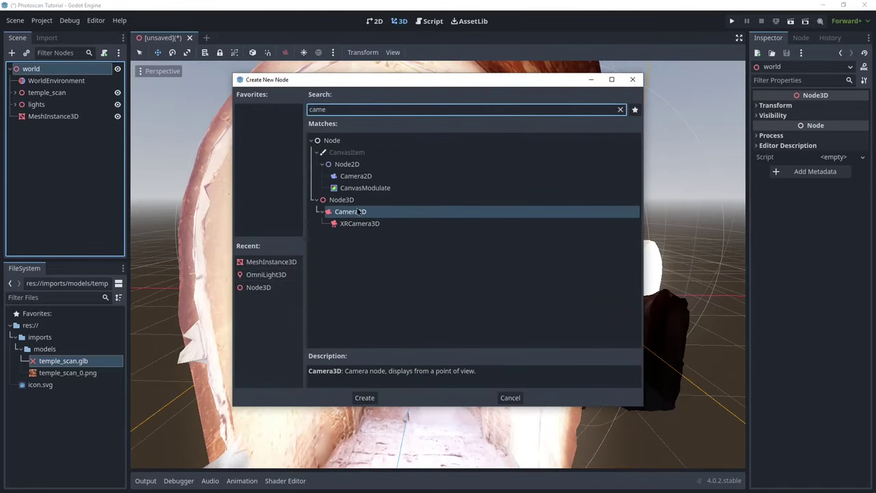
key(Return)
Raise the camera and place it by the temple's entrance passage facing the statue, then check its preview.
scroll(260, 267, up, 3)
scroll(259, 267, down, 10)
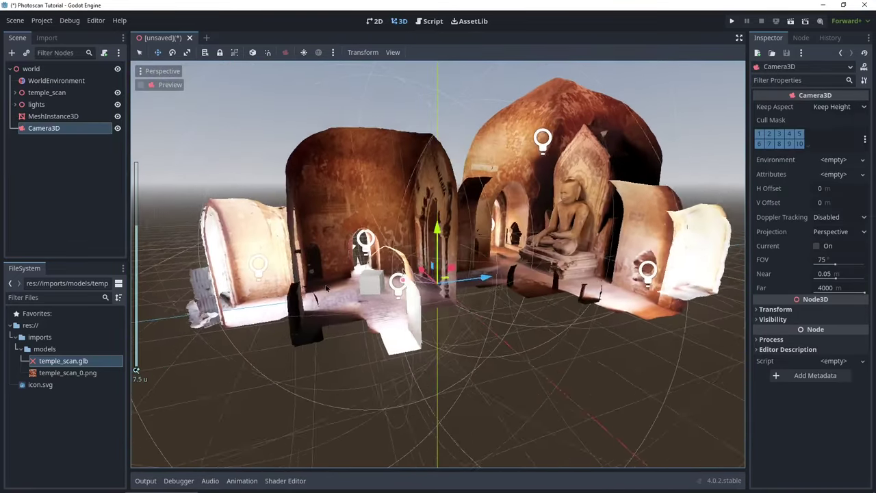
drag(436, 243, 435, 205)
key(e)
drag(448, 267, 429, 221)
key(w)
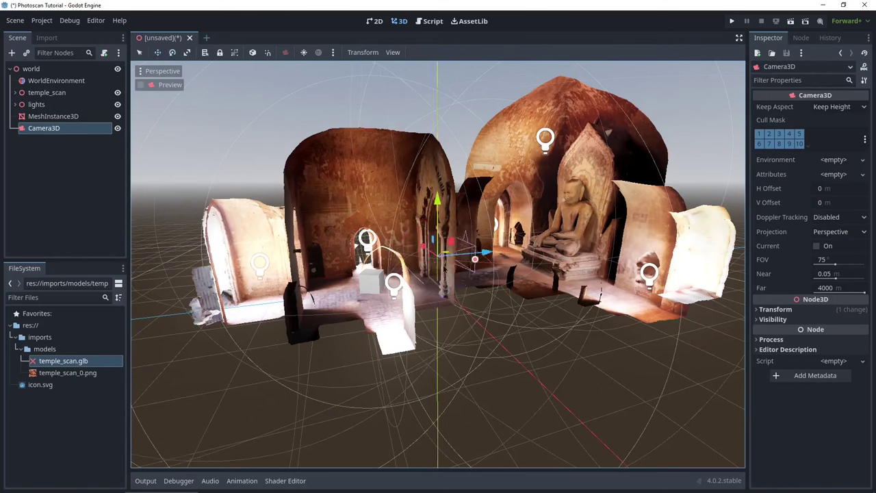
drag(472, 261, 354, 279)
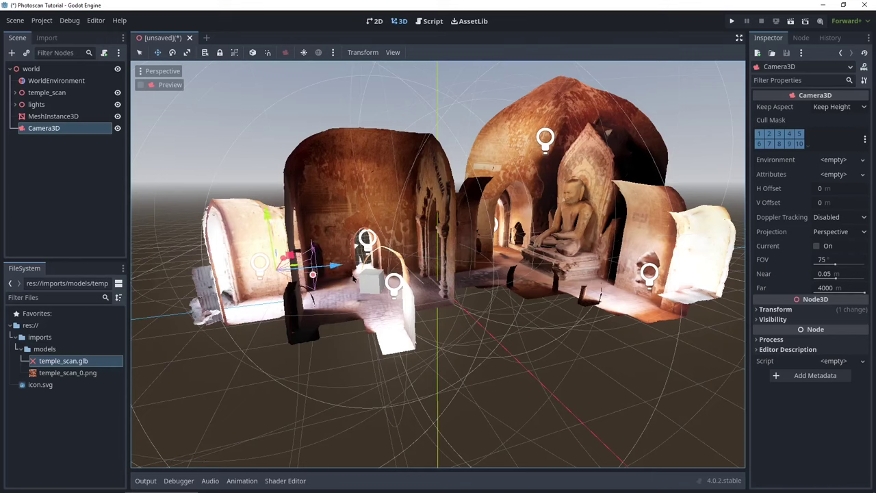
click(141, 85)
click(141, 85)
Run the project with the current scene as the main scene, saving it as man.tscn.
click(732, 20)
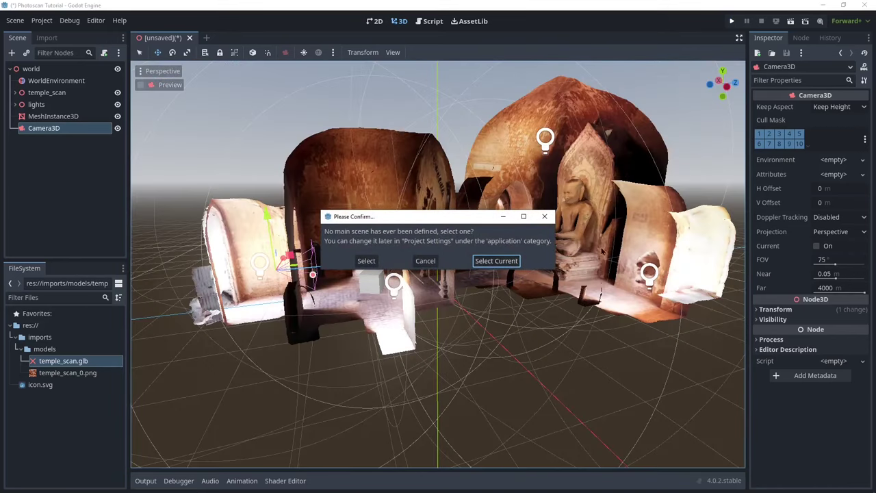
click(497, 261)
text(man)
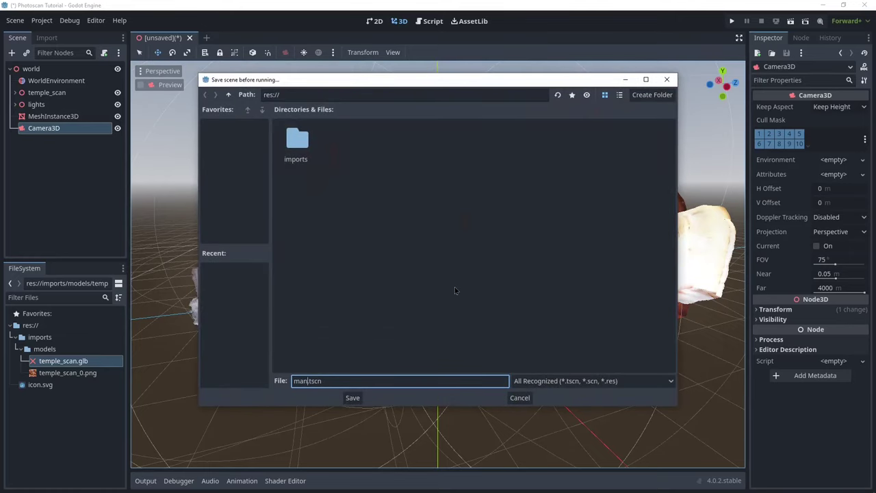
key(Return)
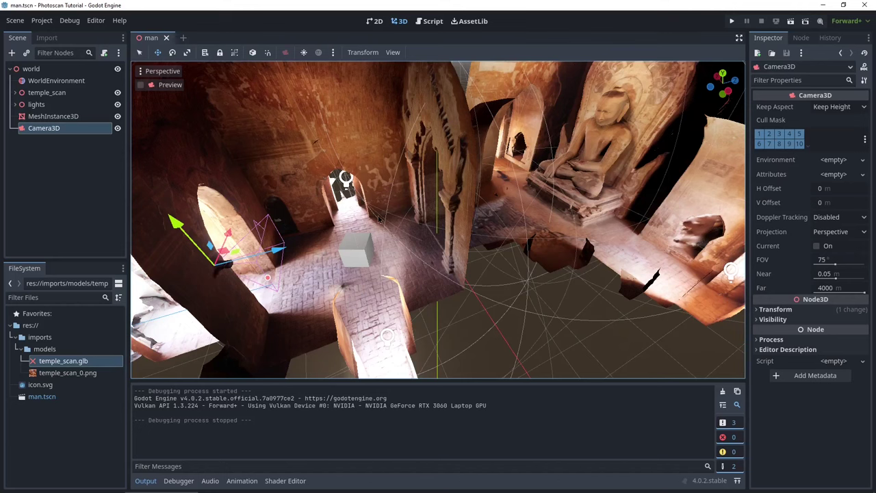
Add a StaticBody3D node as a child of the temple_scan node.
middle_drag(379, 219, 374, 247)
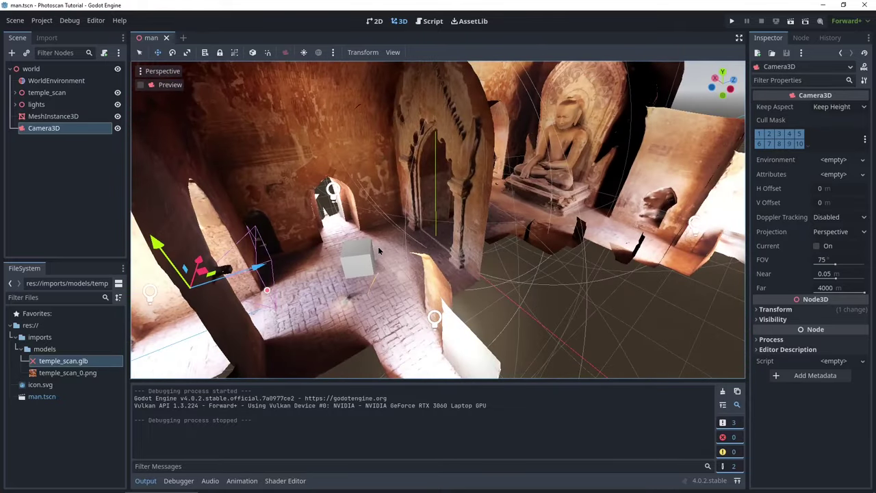
scroll(379, 248, down, 5)
scroll(379, 247, up, 3)
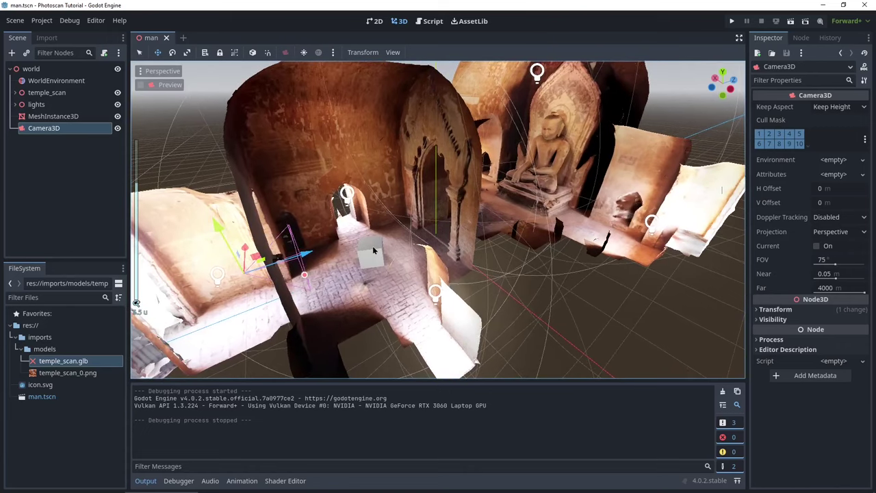
click(31, 69)
right_click(31, 68)
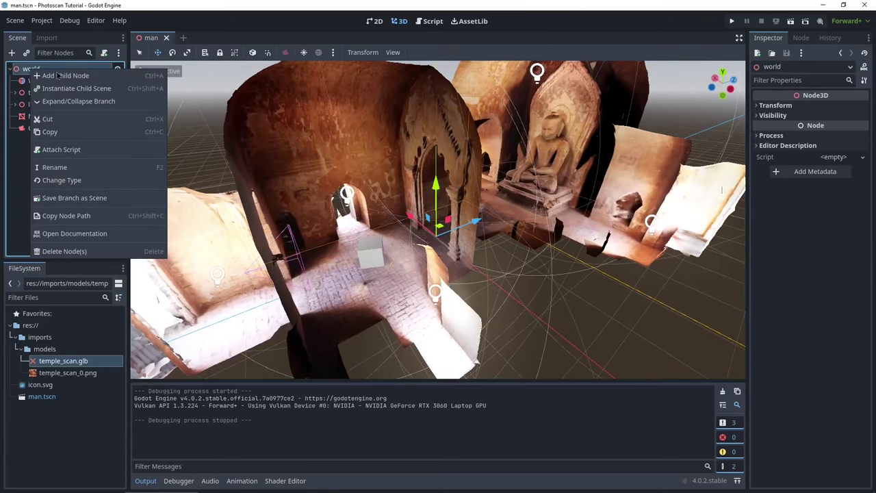
click(16, 91)
click(28, 93)
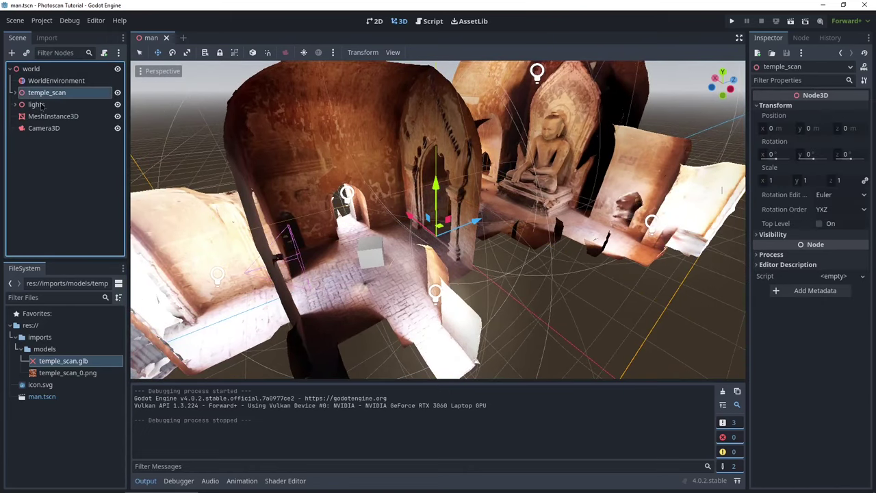
right_click(34, 95)
click(168, 100)
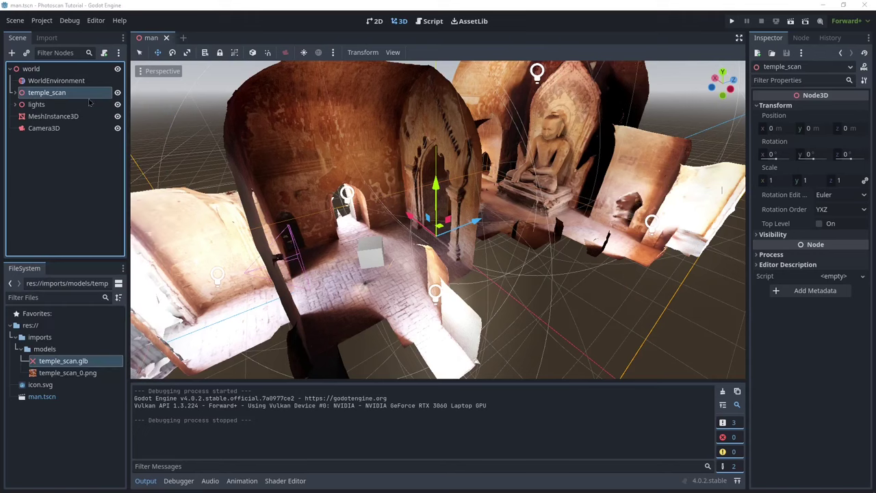
text(static)
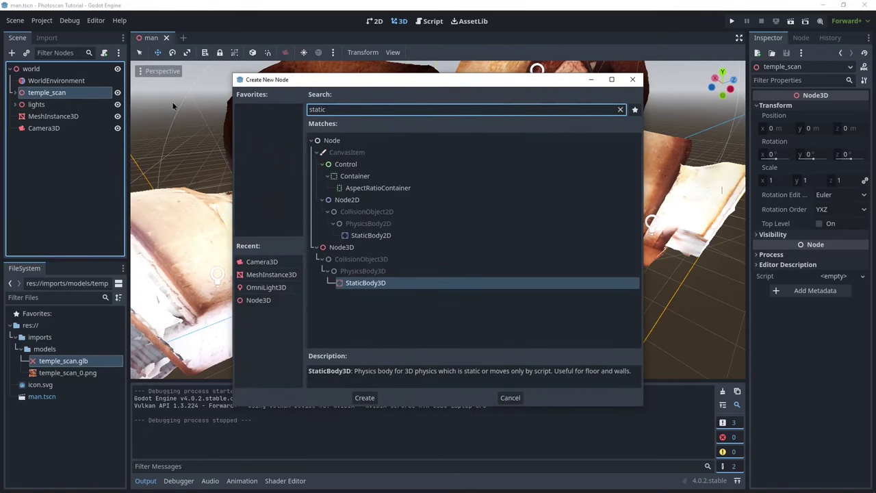
key(Return)
Add a CollisionShape3D under the StaticBody3D and assign it a new BoxShape3D.
right_click(60, 142)
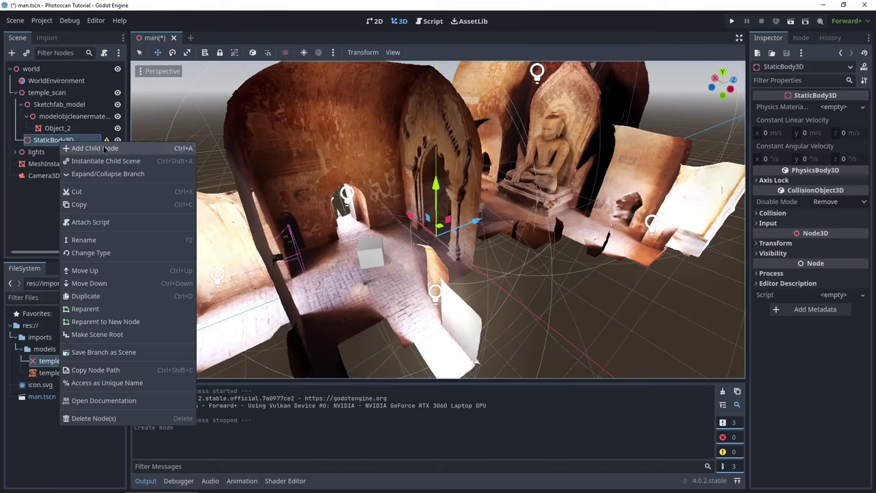
click(103, 146)
text(col)
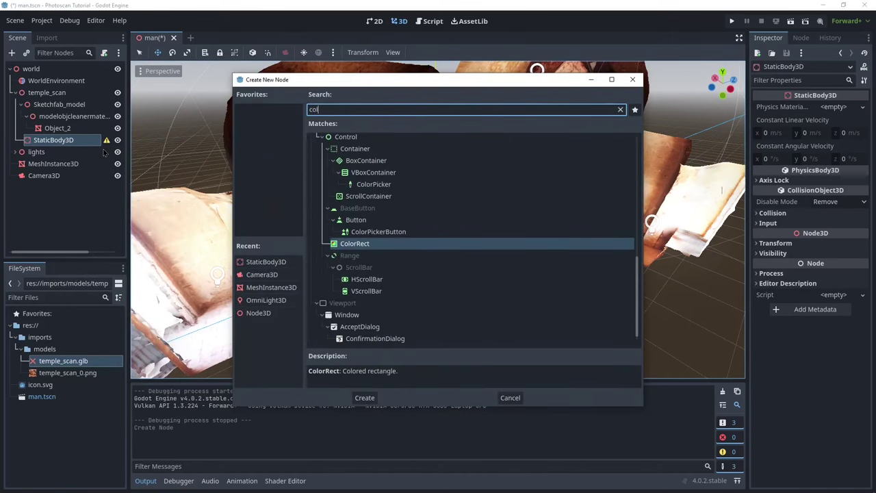
text(lit)
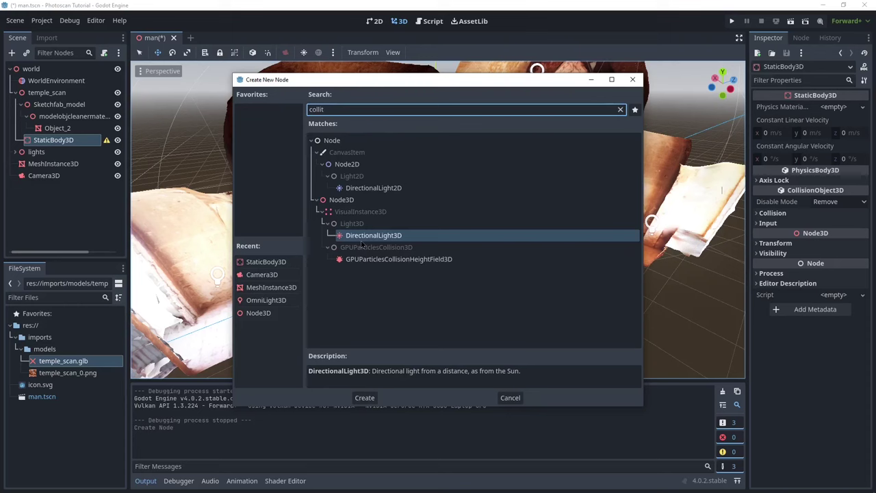
key(BackSpace)
text(s)
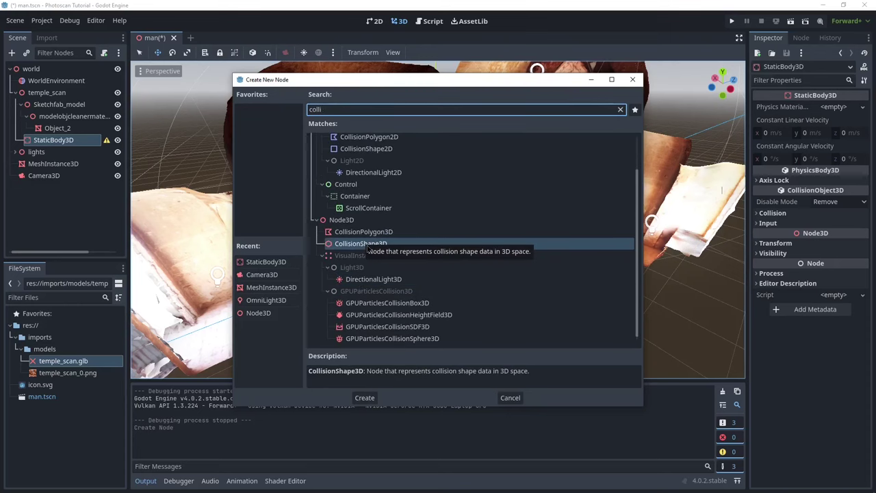
double_click(368, 244)
click(839, 108)
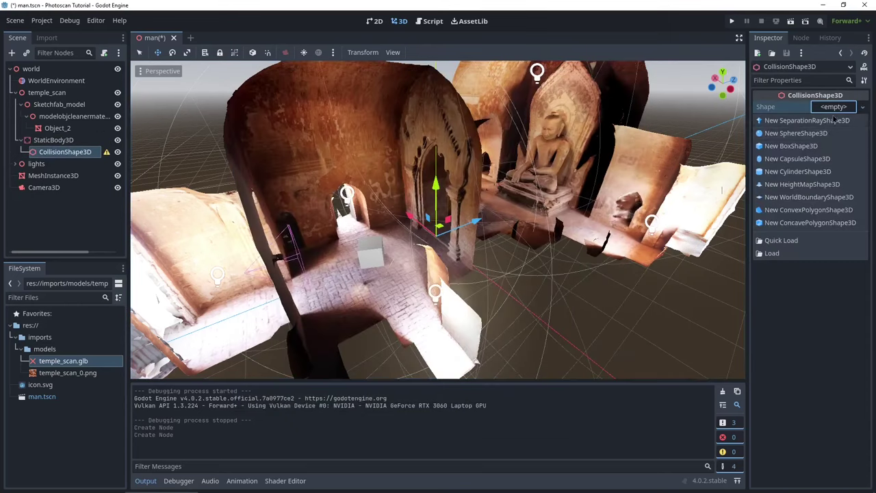
click(818, 146)
key(f)
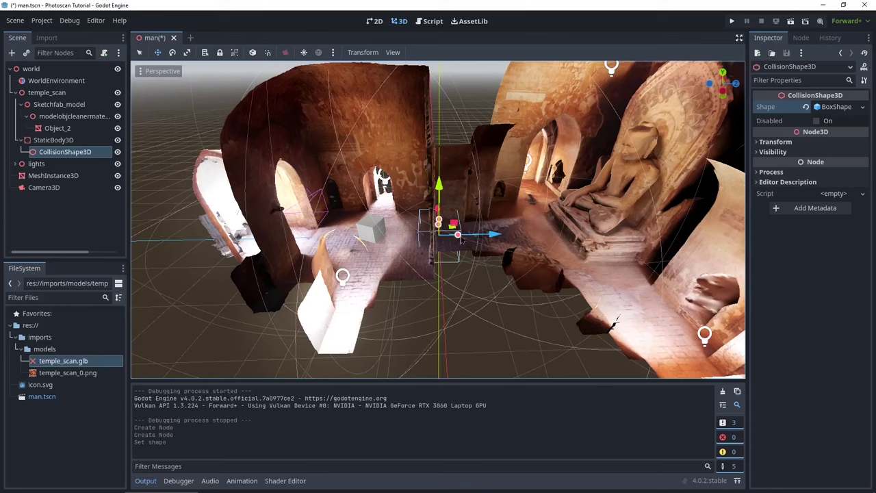
Stretch the StaticBody3D's box collision shape across the temple floor to about 7.4 along X and 11.4 along Z.
drag(463, 227, 644, 241)
middle_drag(643, 241, 444, 244)
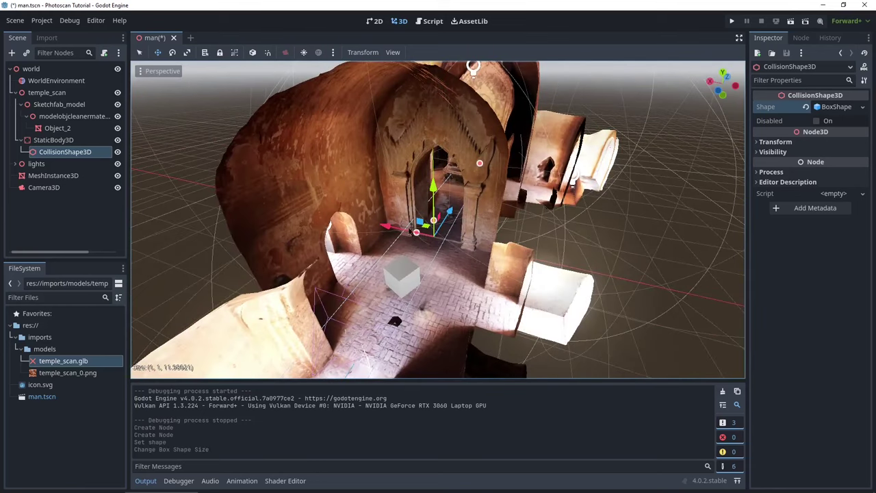
drag(417, 231, 326, 208)
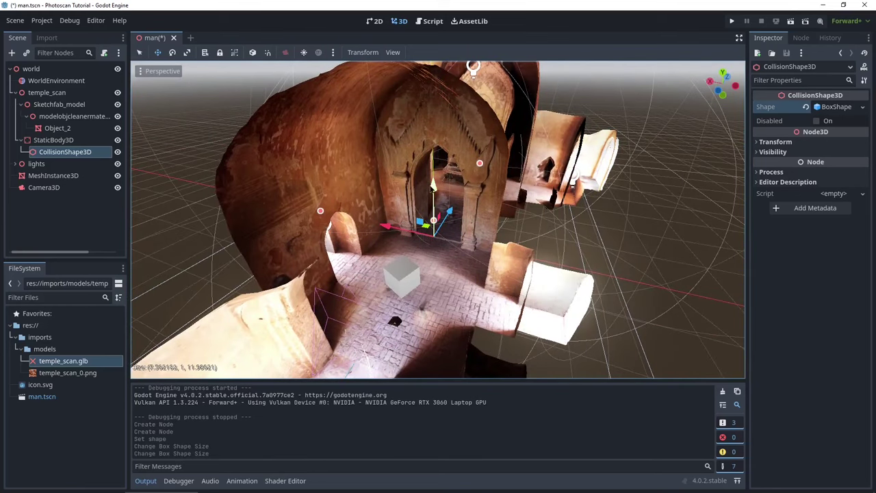
Lower the StaticBody3D's collision box along Y to line it up with the temple floor, checking it from several angles.
drag(434, 187, 433, 204)
middle_drag(452, 215, 349, 161)
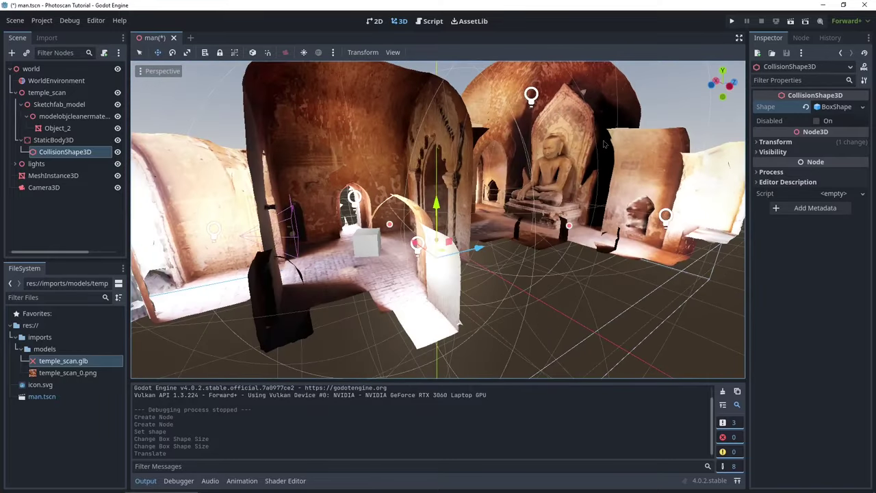
click(729, 88)
drag(439, 209, 440, 213)
middle_drag(495, 192, 532, 231)
scroll(532, 231, up, 1)
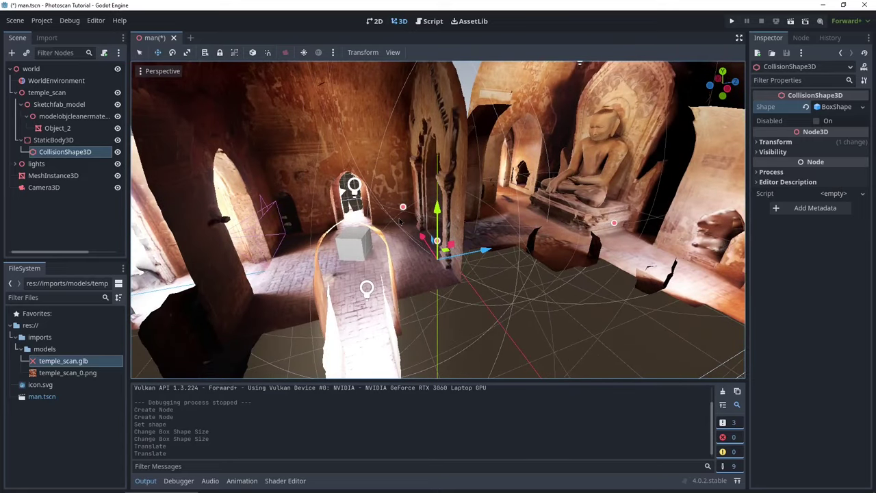
middle_drag(401, 221, 328, 230)
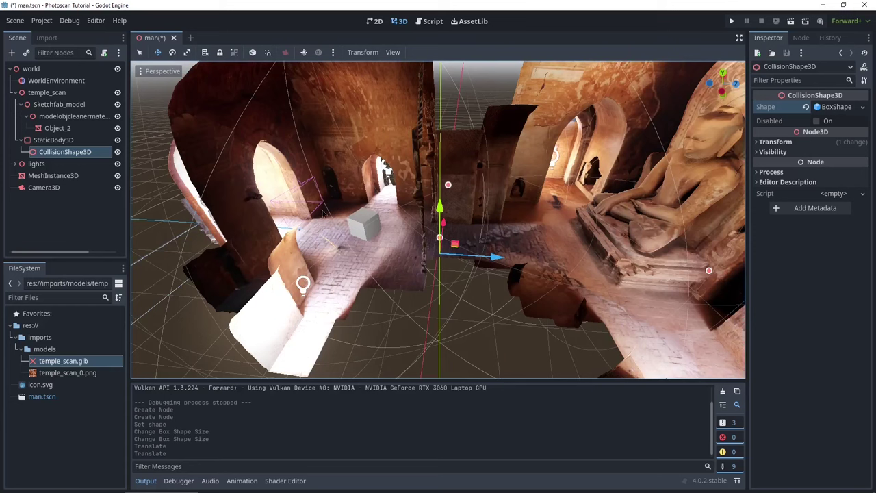
Delete the Camera3D node from the scene.
right_click(47, 187)
click(68, 464)
Add a CharacterBody3D under the world node and give it a CollisionShape3D child with a new CapsuleShape3D.
click(68, 70)
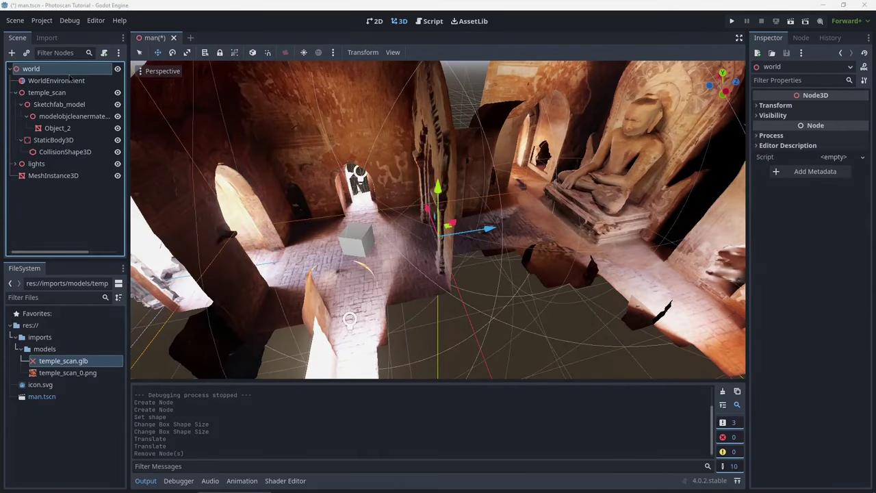
key(ctrl+a)
text(k)
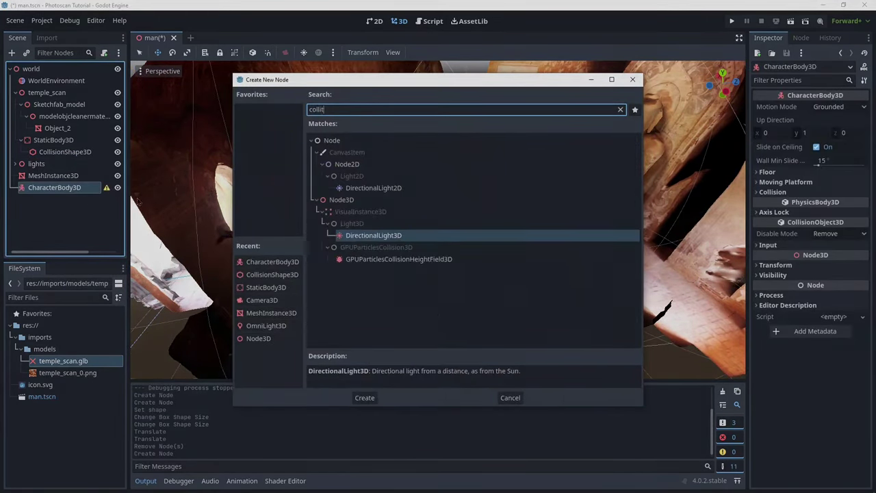
key(Return)
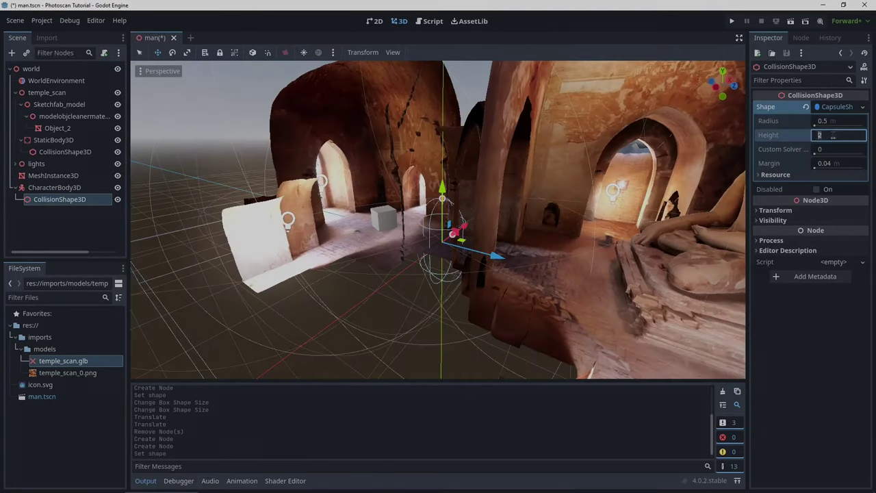
Open the available node actions for the CharacterBody3D.
click(54, 188)
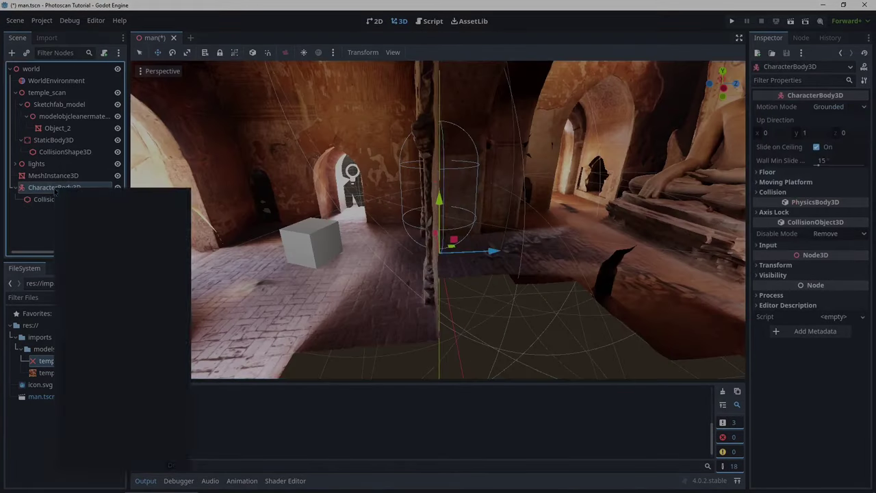